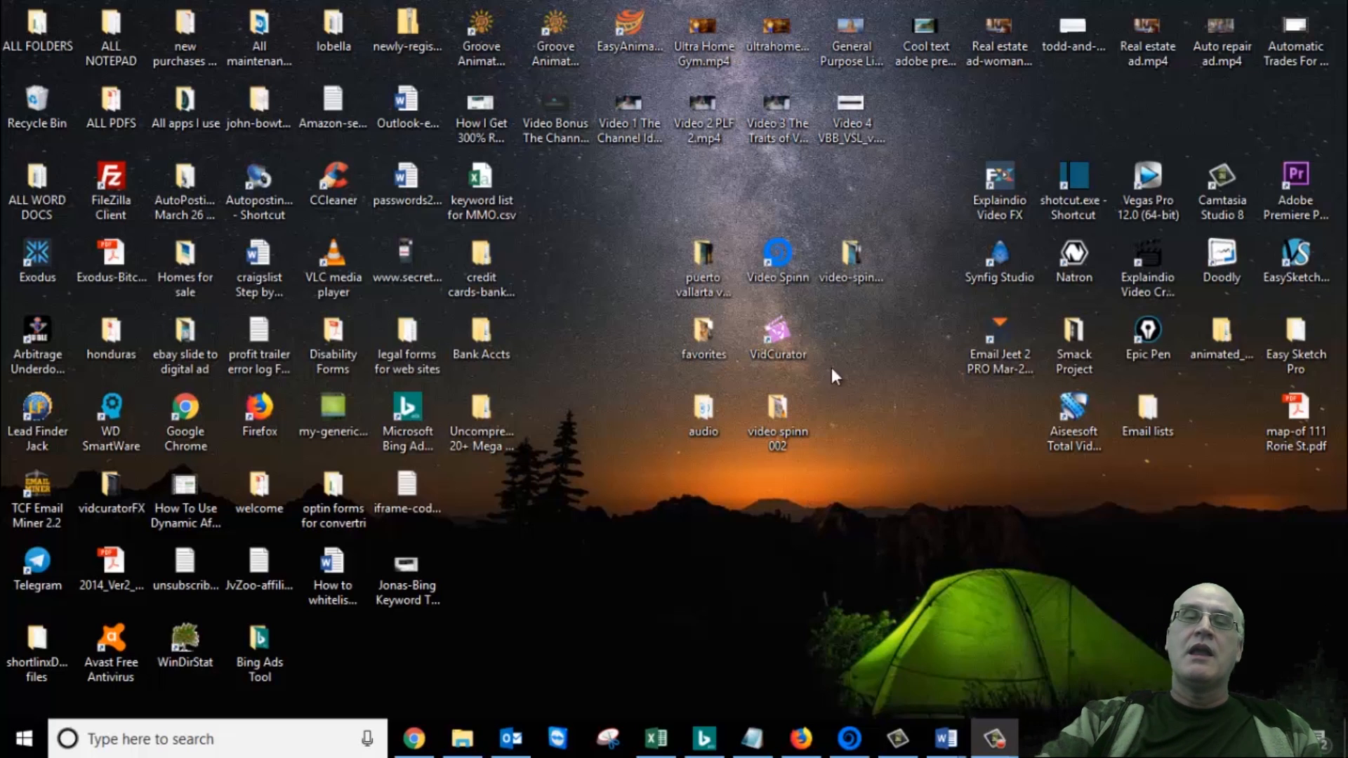
# Launch the VidCuratorFX desktop program, log in with the filled-in credentials, and reposition the error window that opens
pyautogui.doubleClick(781, 331)
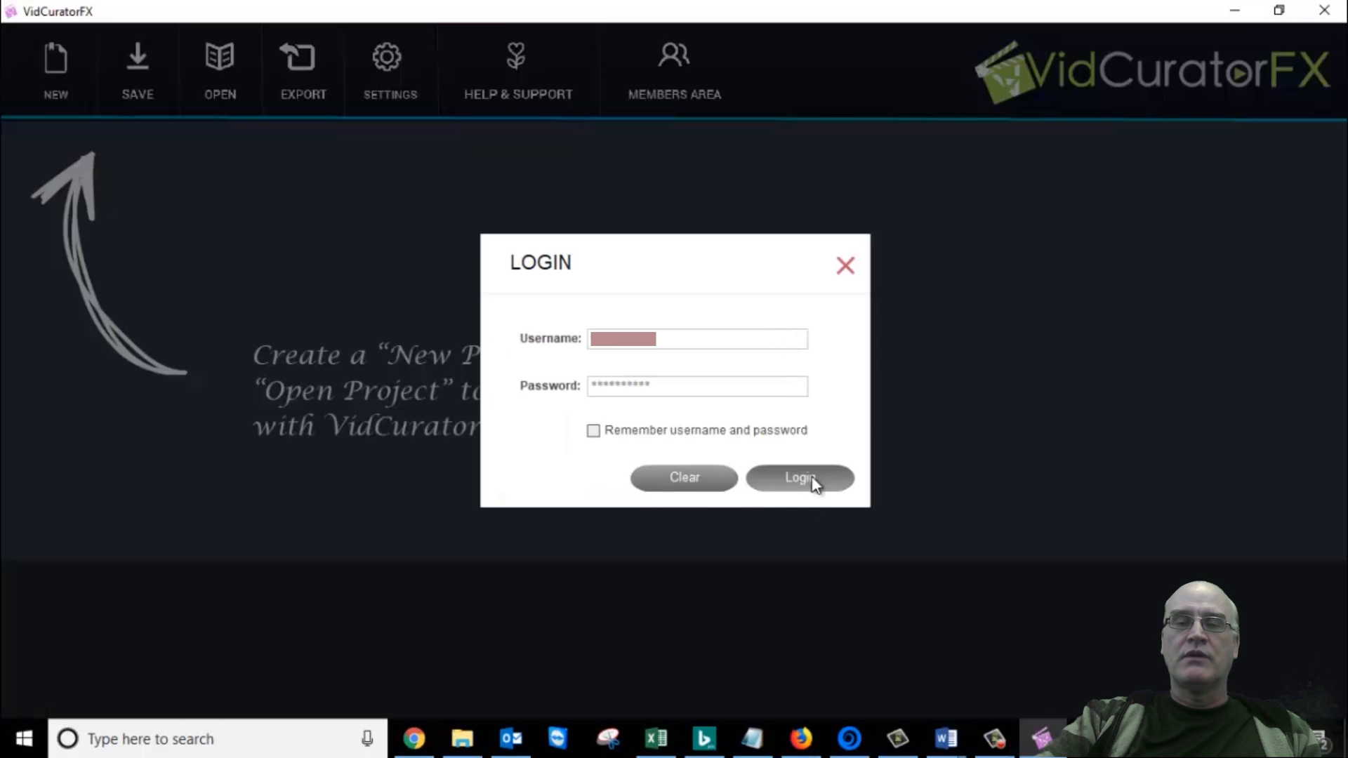
pyautogui.click(809, 477)
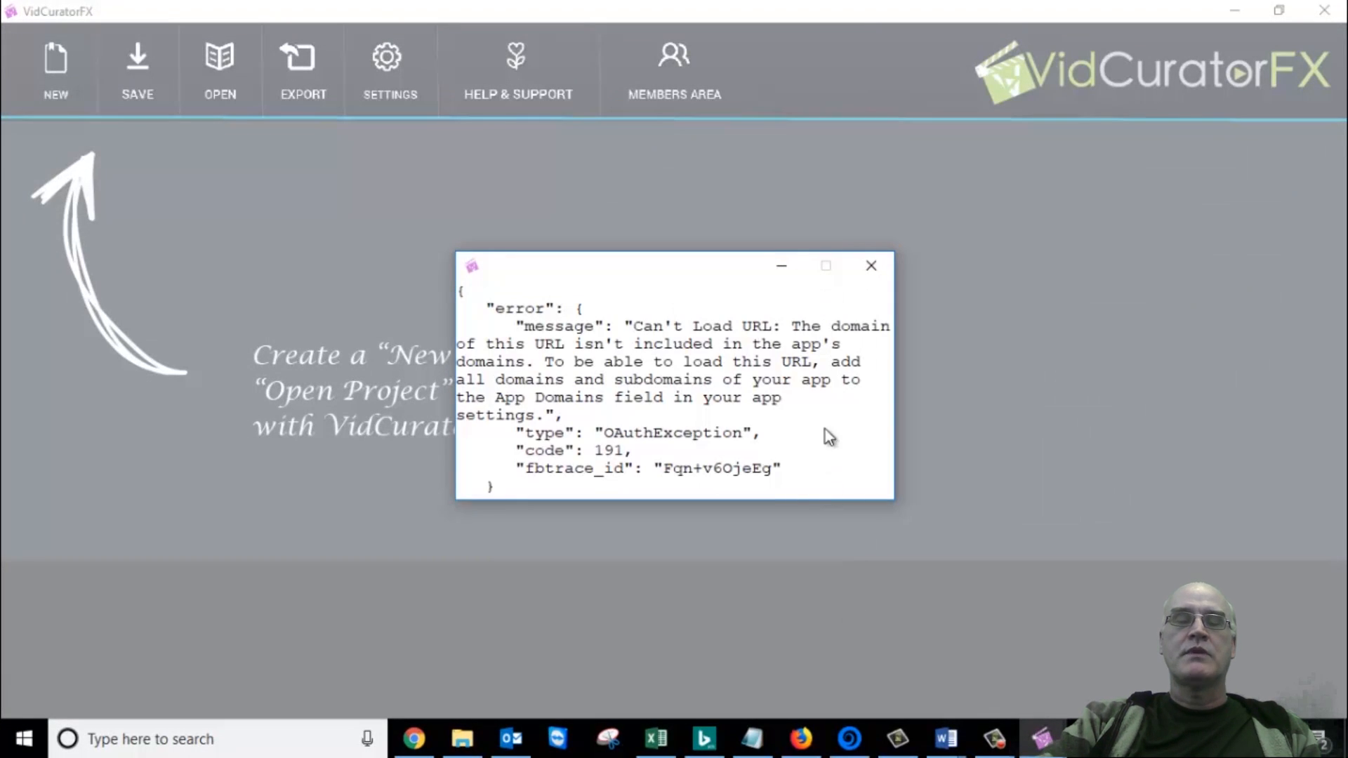
pyautogui.moveTo(710, 274); pyautogui.dragTo(777, 304)
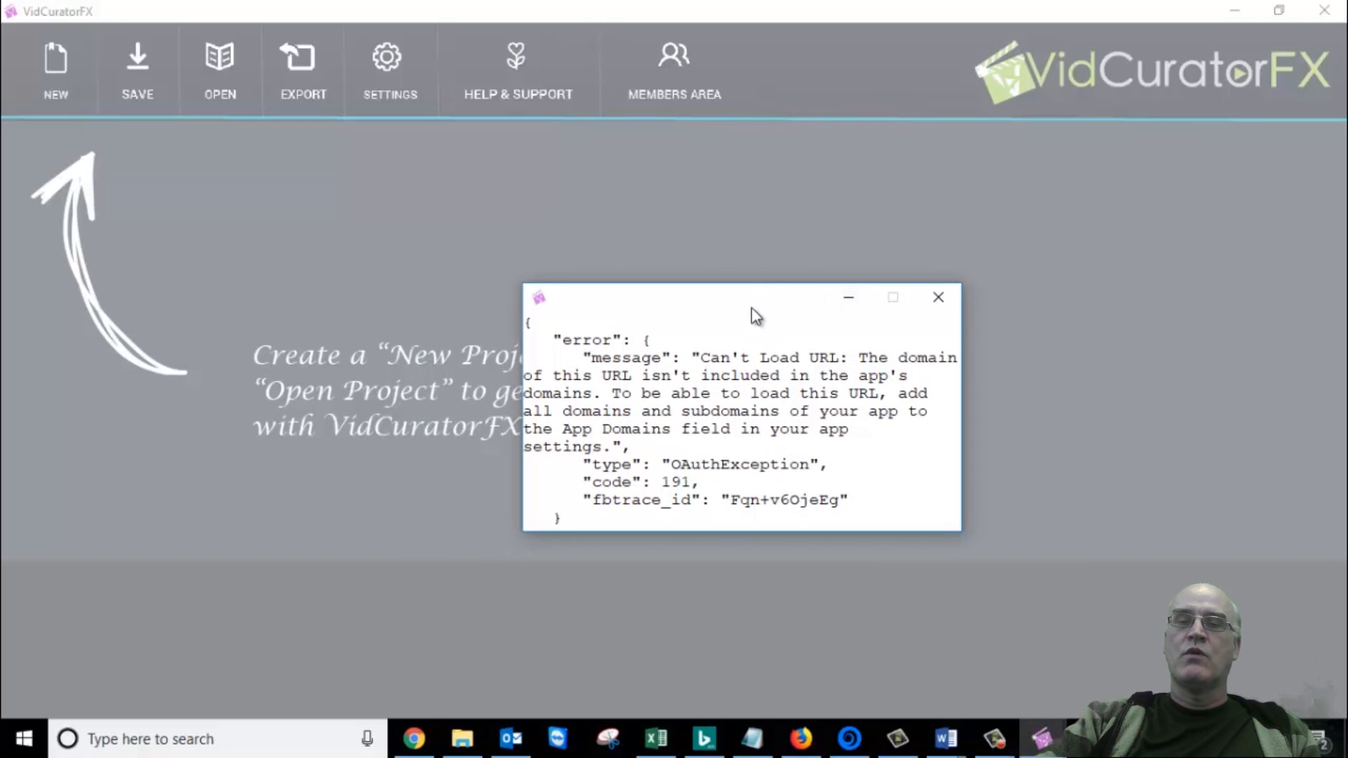
pyautogui.moveTo(789, 311); pyautogui.dragTo(710, 311)
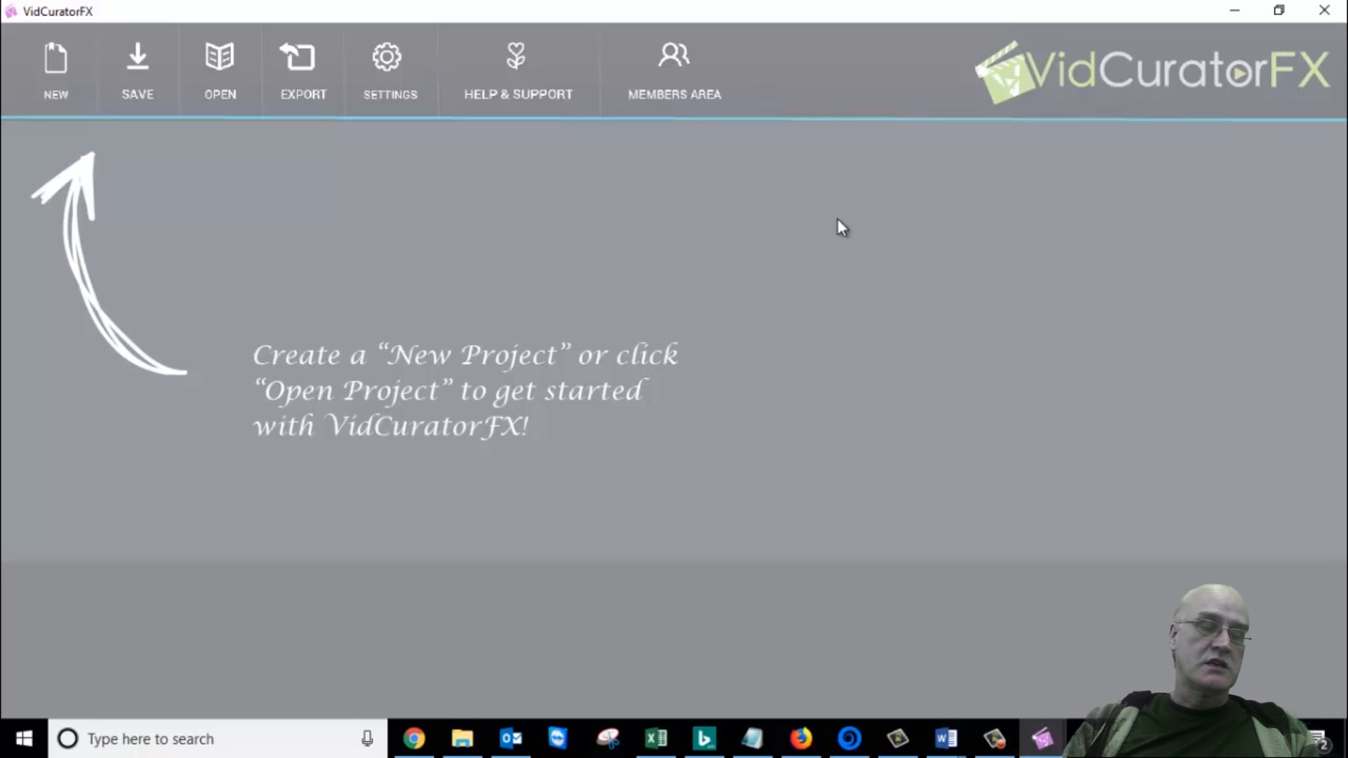
# Switch to Chrome and open the VidCuratorFX web app's Auto Videos list, signing in with the saved credentials
pyautogui.click(415, 738)
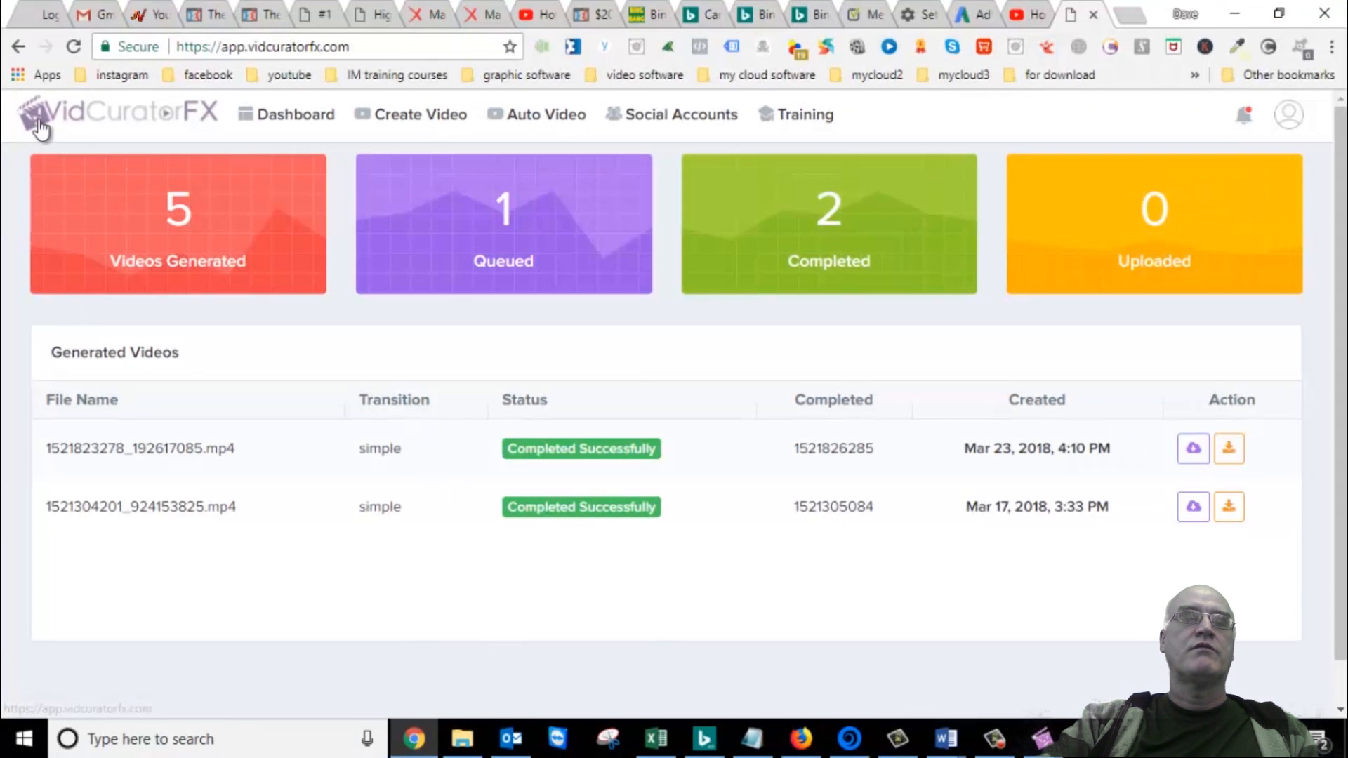
pyautogui.scroll(-1, 697, 331)
pyautogui.scroll(1, 721, 361)
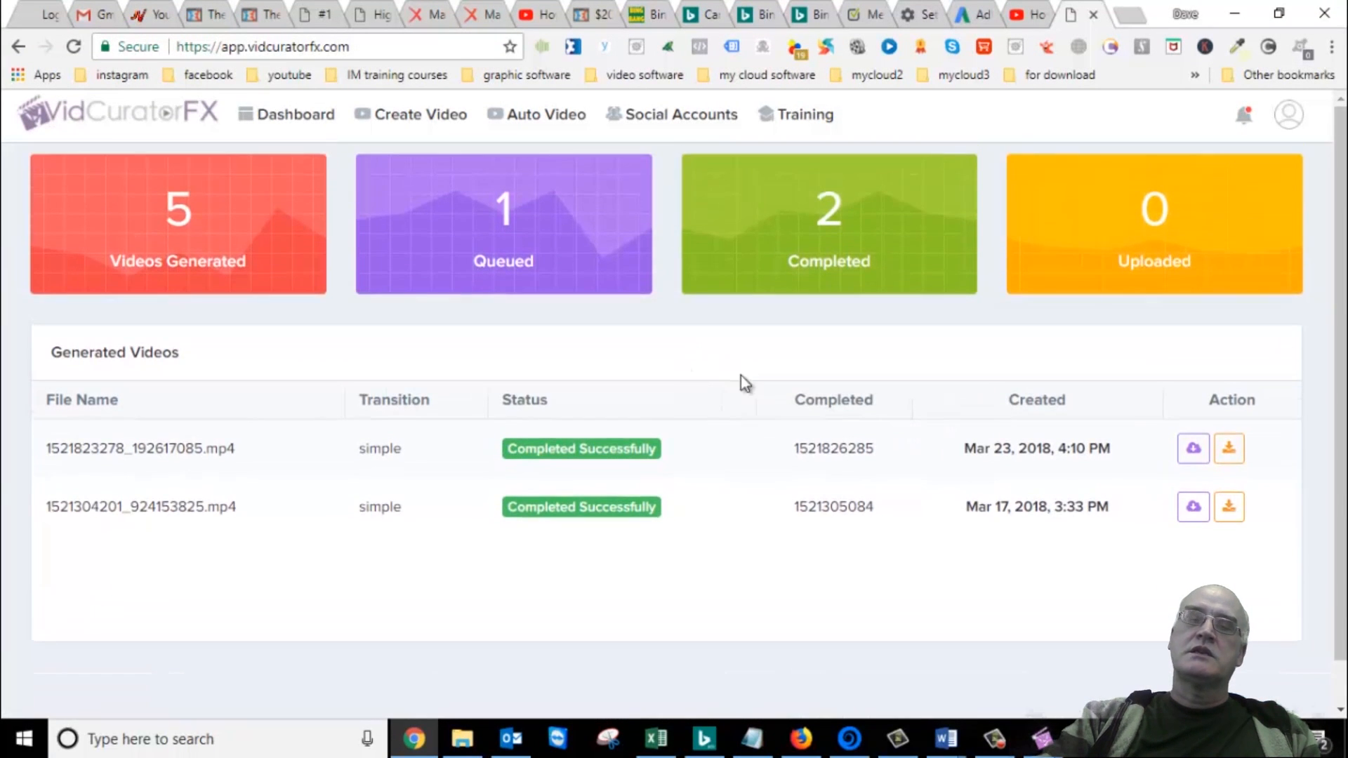
pyautogui.click(549, 115)
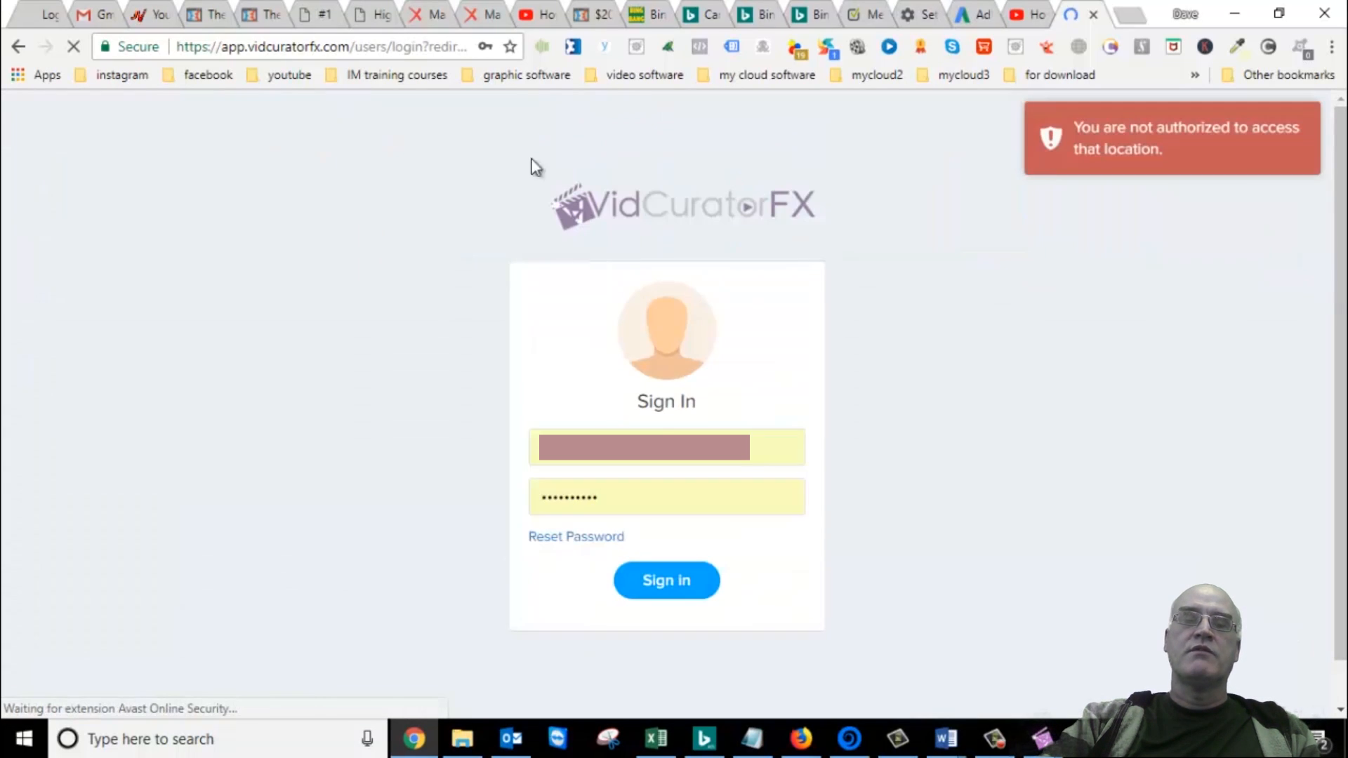
pyautogui.click(665, 582)
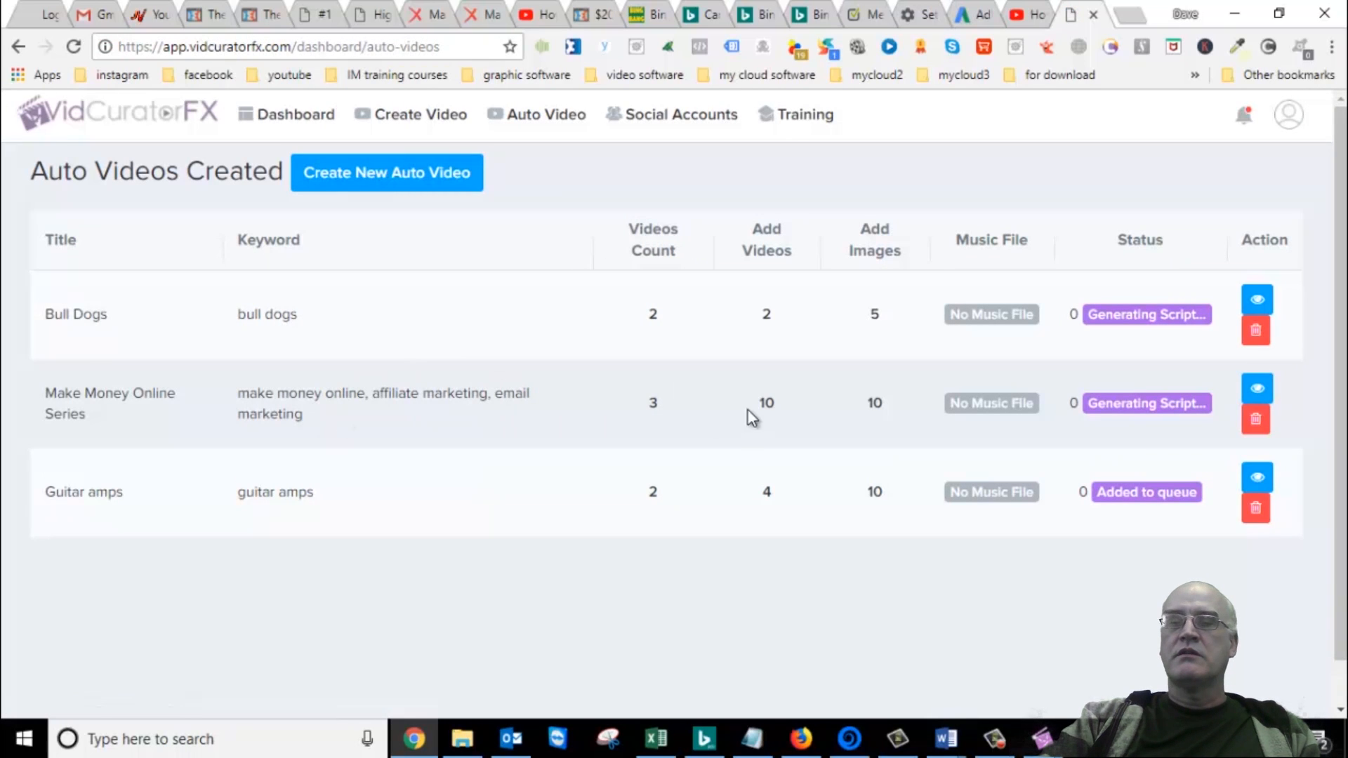
pyautogui.click(550, 118)
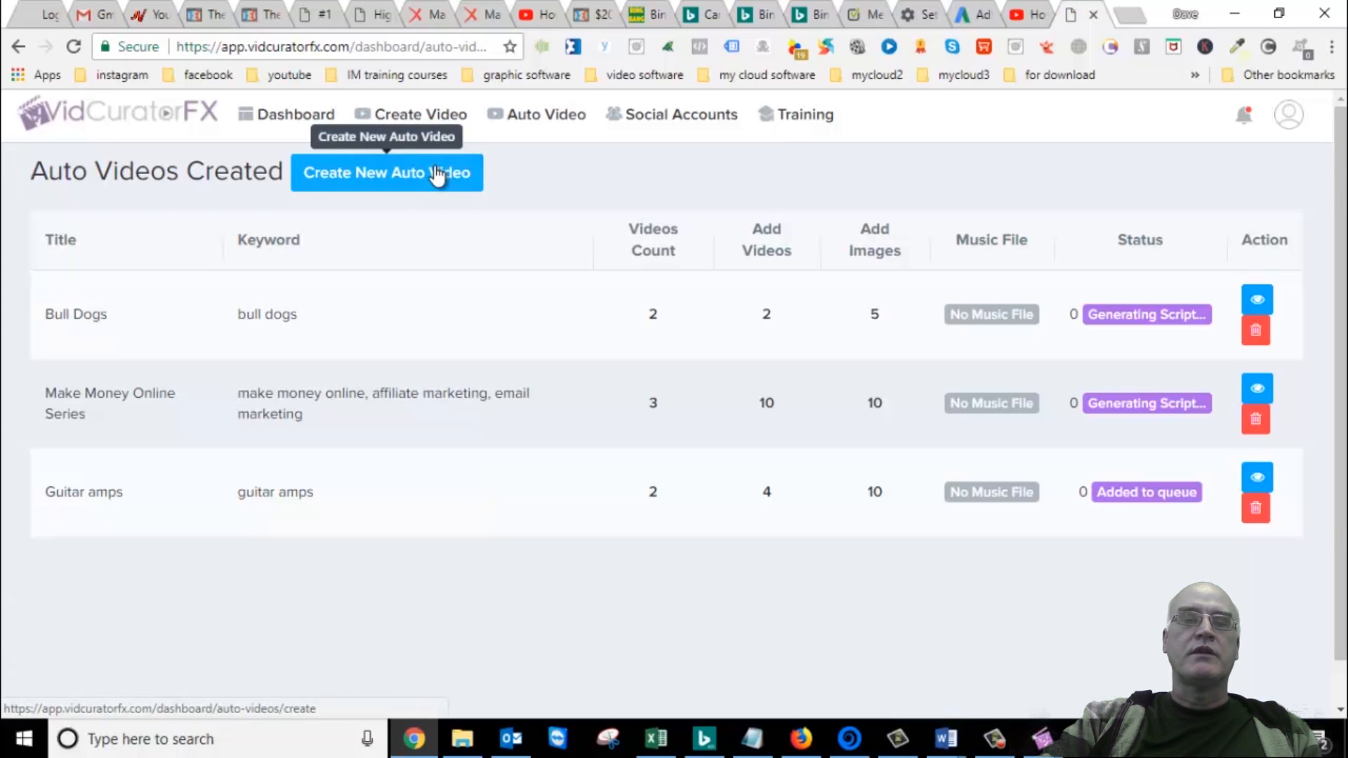
# Start a new auto video and set the number of videos to make to 10
pyautogui.click(340, 172)
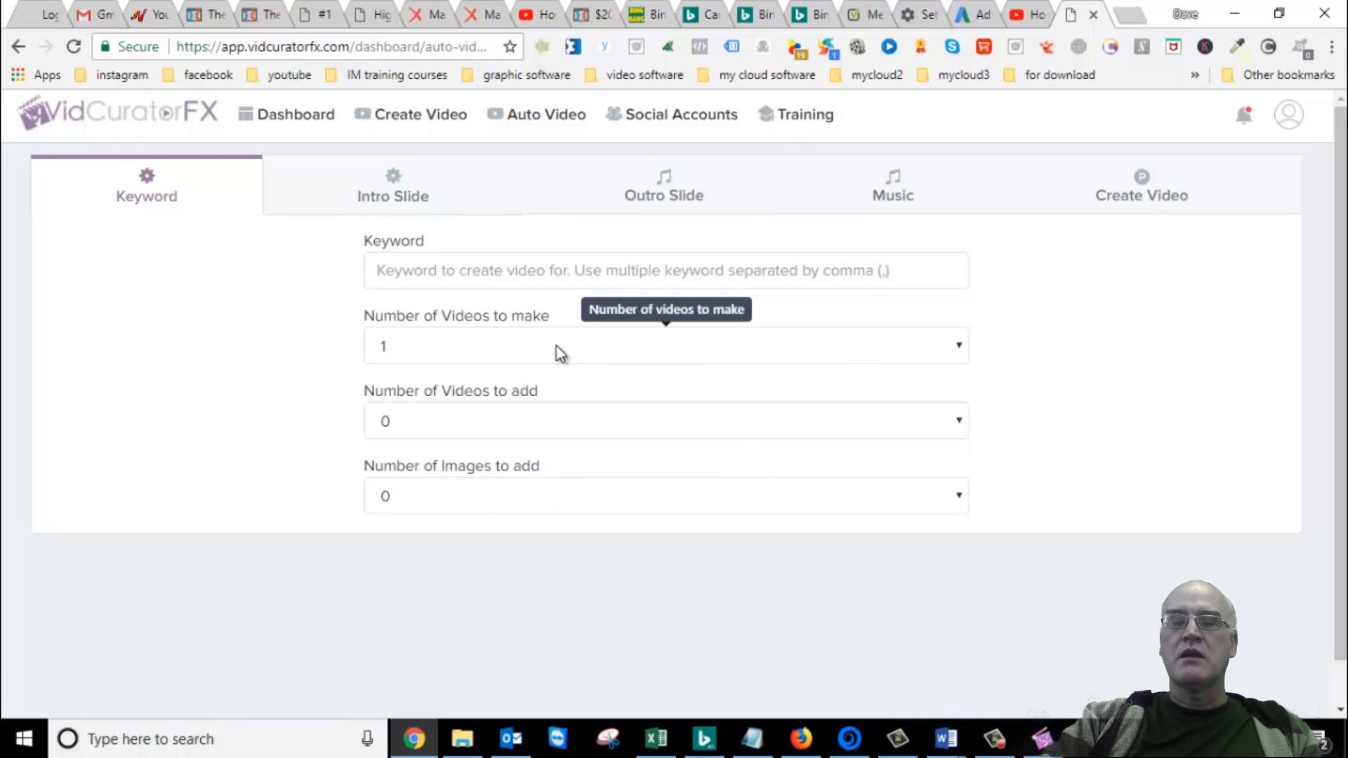
pyautogui.click(958, 347)
pyautogui.click(437, 564)
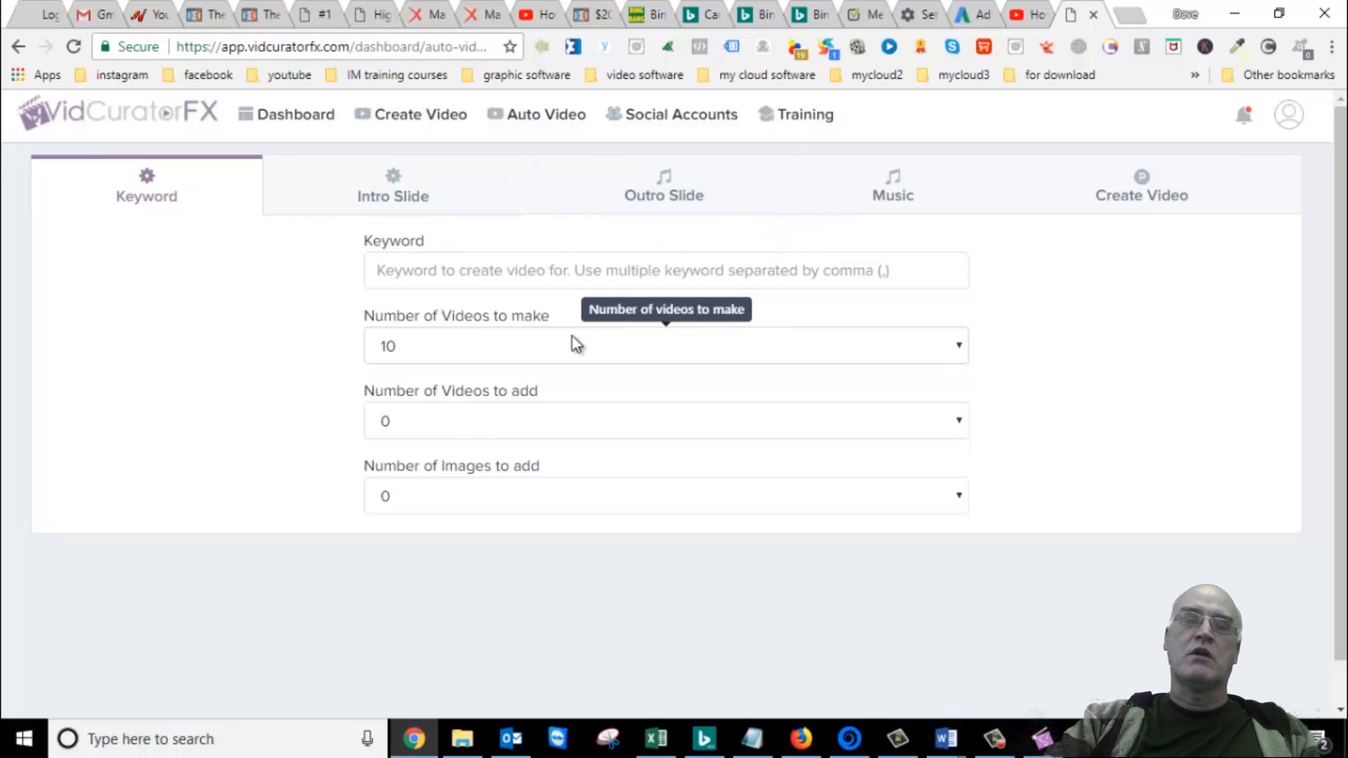
pyautogui.click(494, 348)
pyautogui.click(1064, 339)
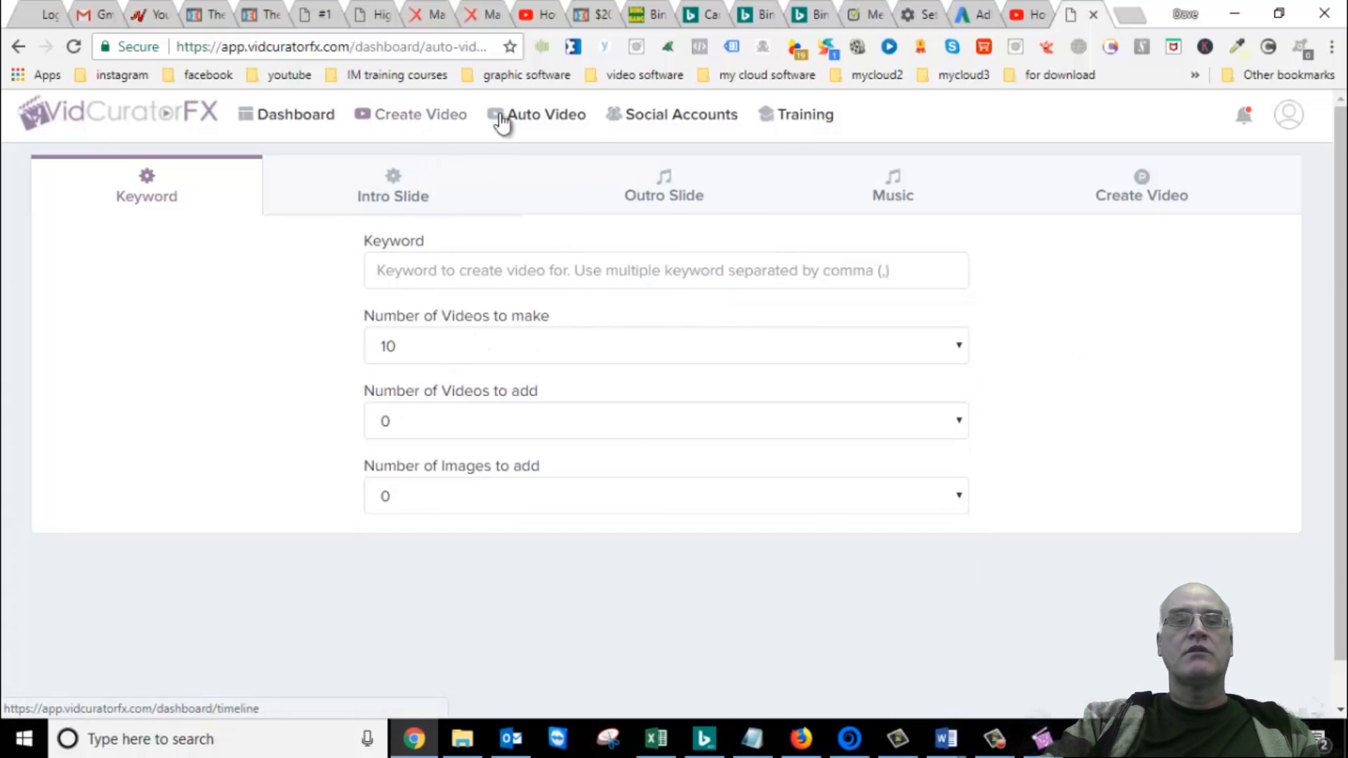
pyautogui.click(280, 119)
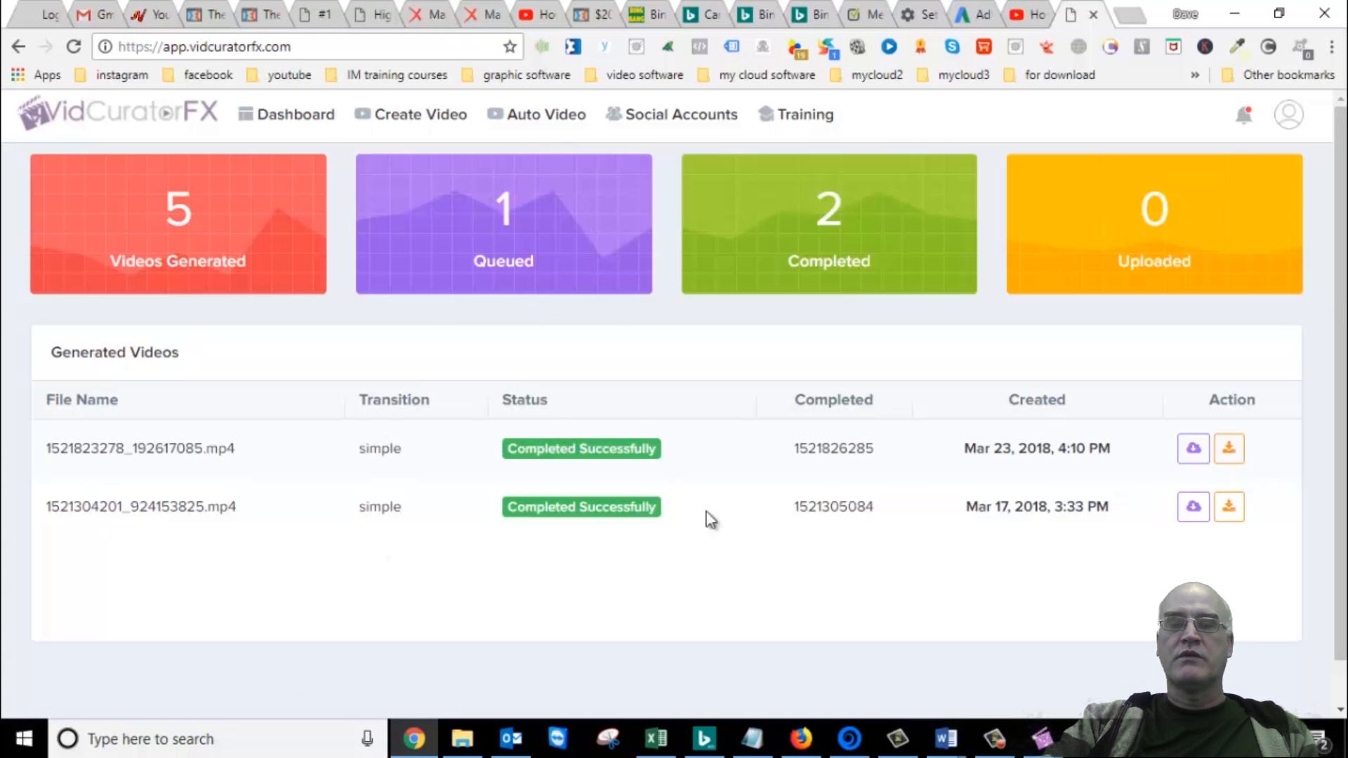
pyautogui.click(1237, 520)
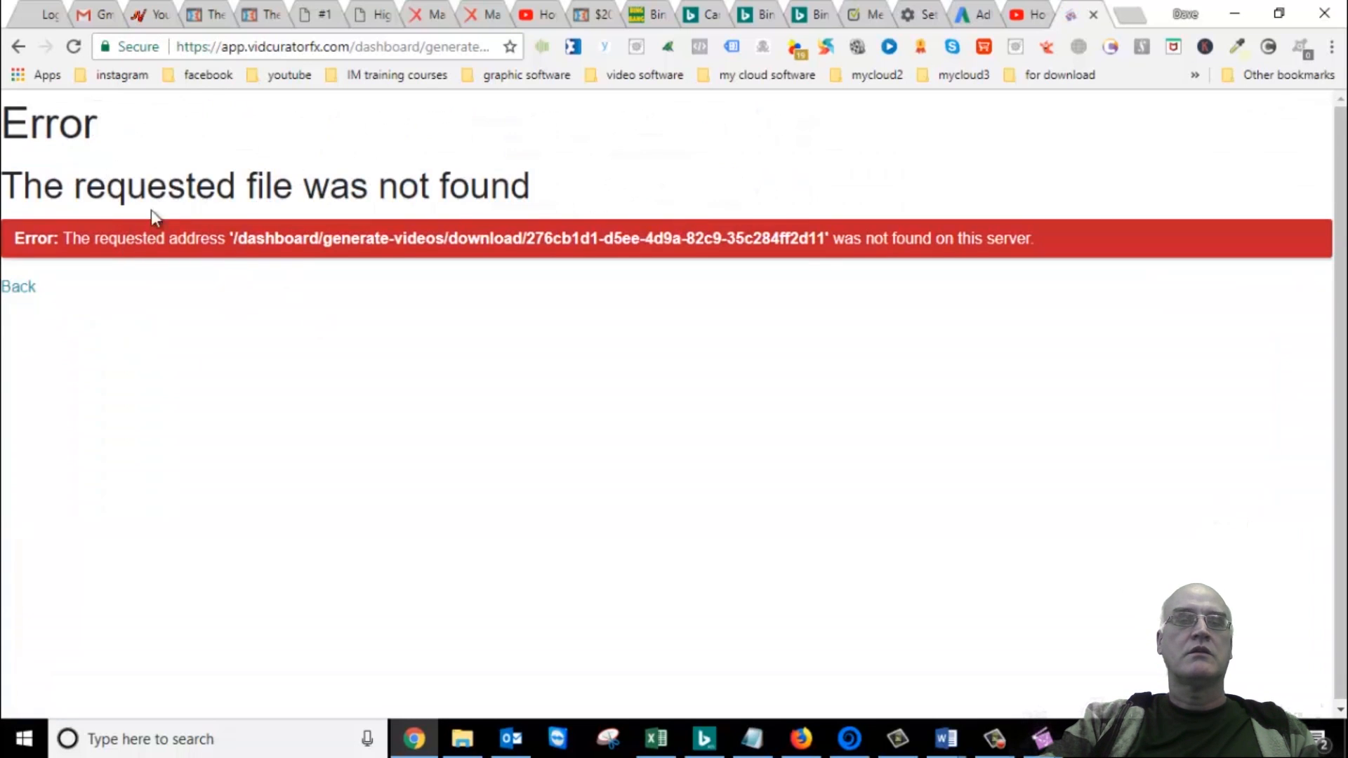
pyautogui.click(18, 47)
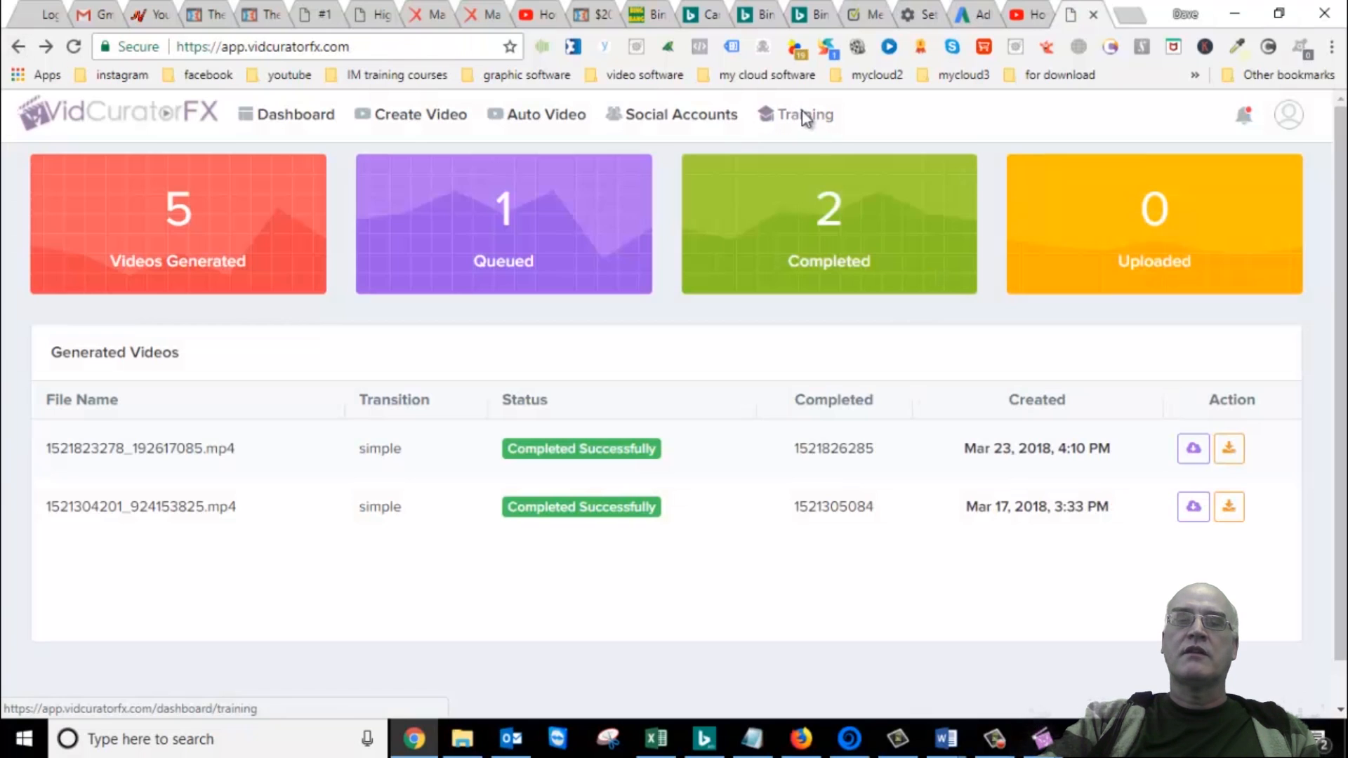
pyautogui.click(804, 116)
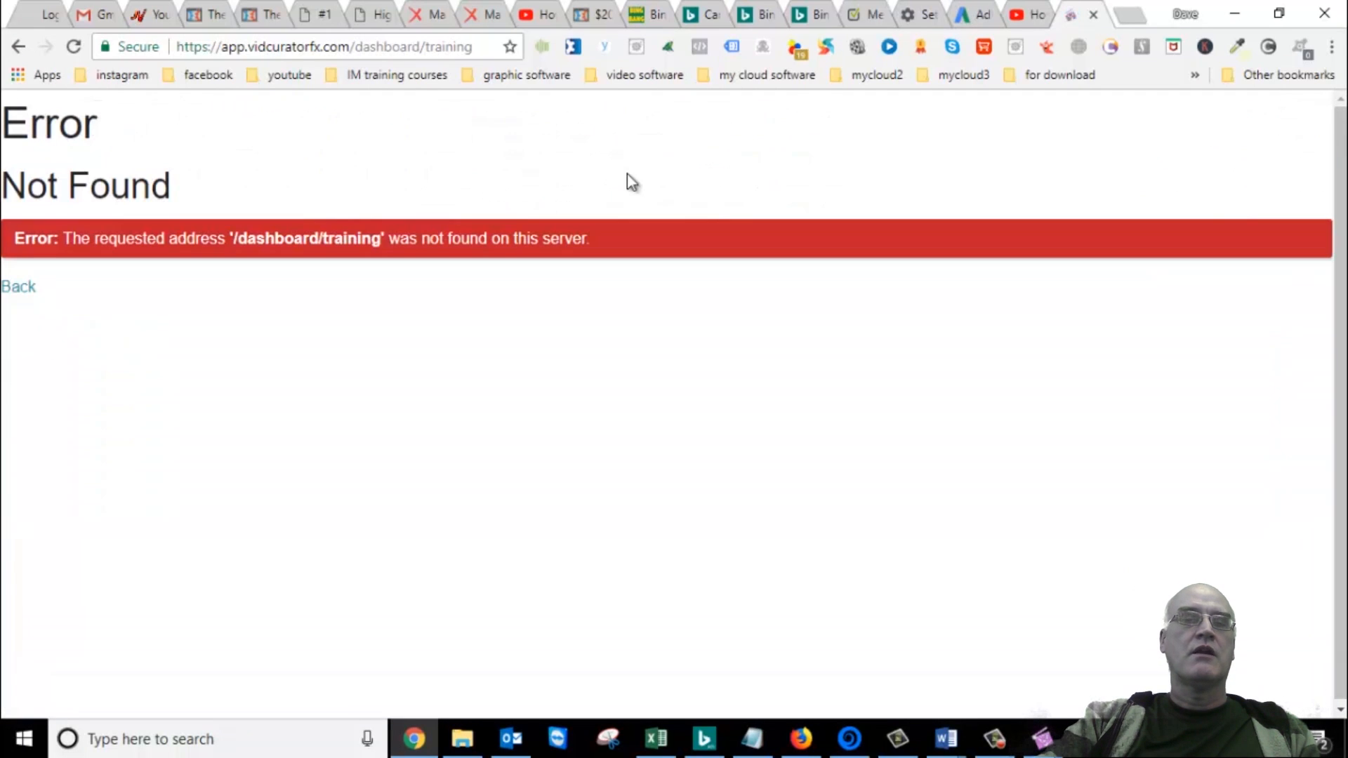
pyautogui.click(19, 46)
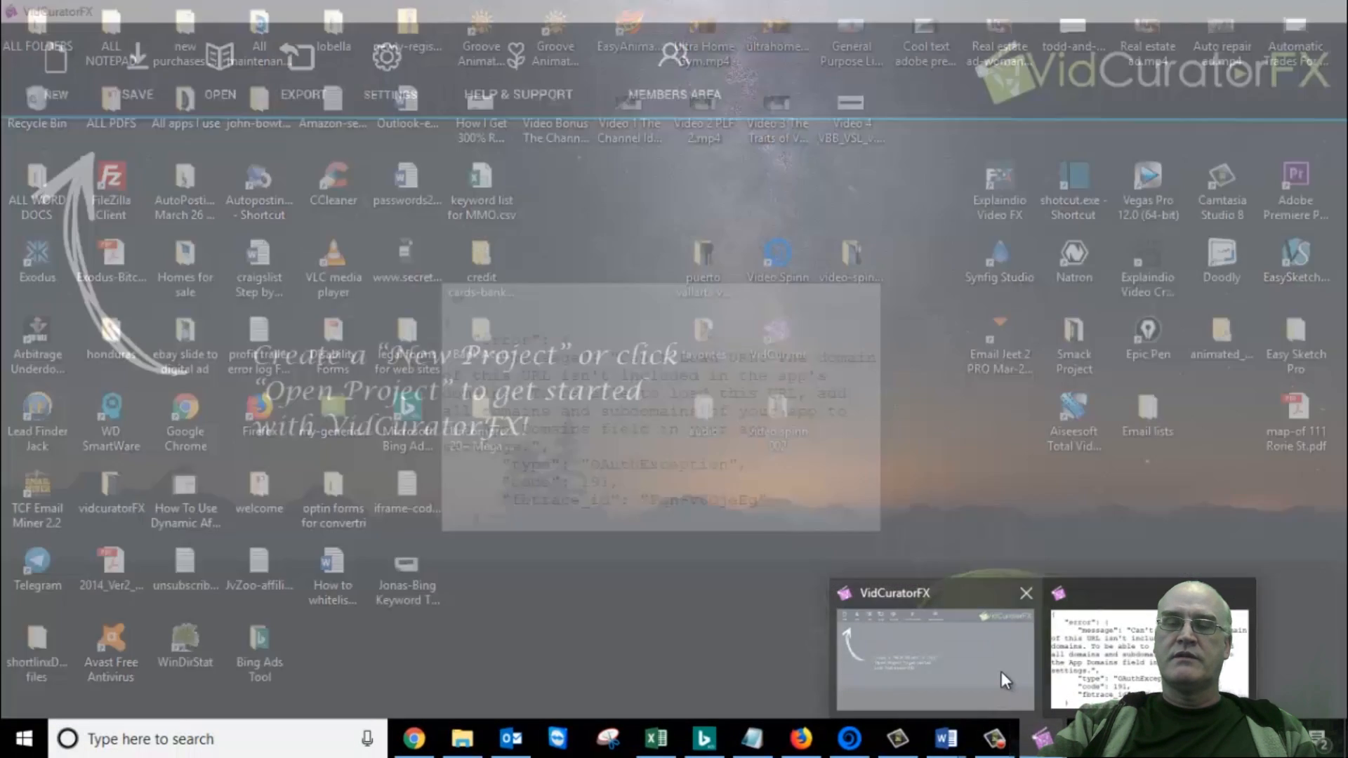
# Bring the VidCuratorFX desktop window back up, switch to Video Spinn, and reposition its window over it
pyautogui.click(999, 671)
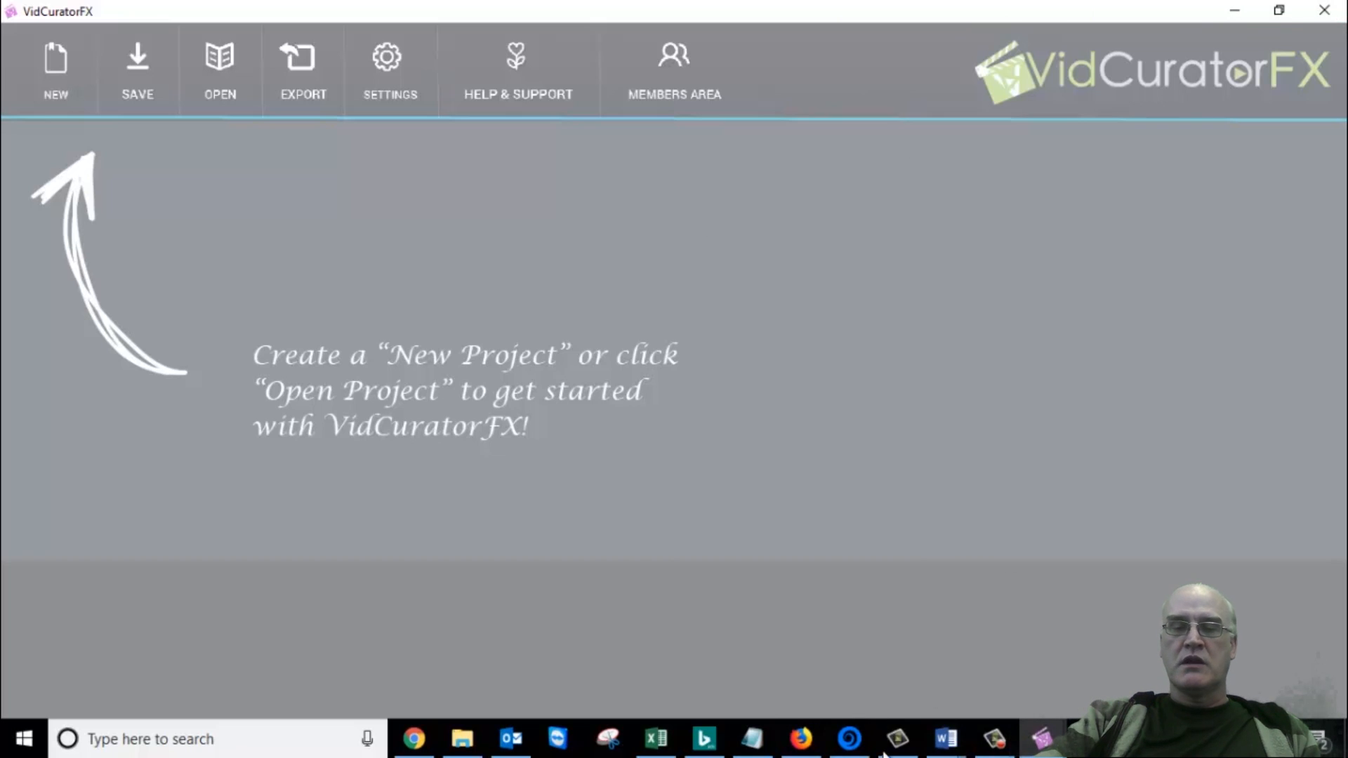
pyautogui.click(849, 744)
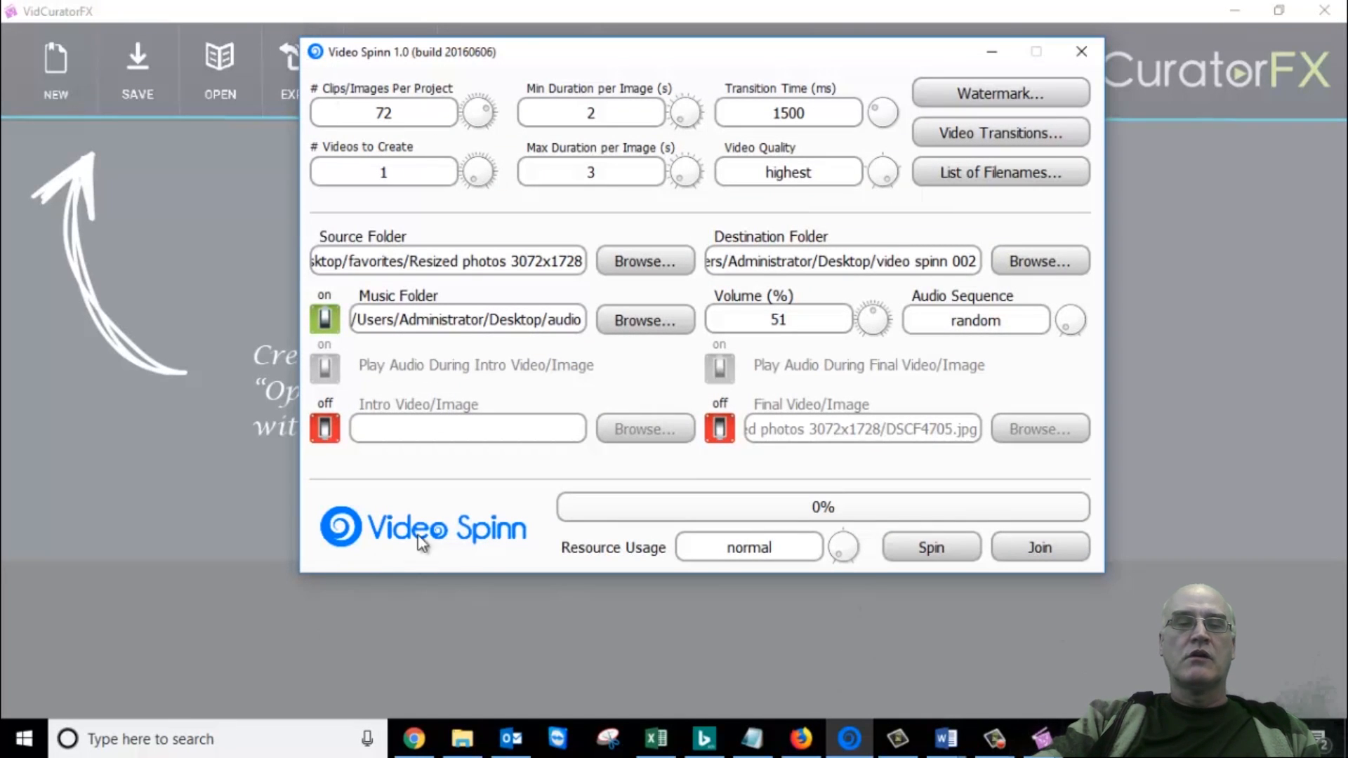
pyautogui.moveTo(697, 68); pyautogui.dragTo(781, 105)
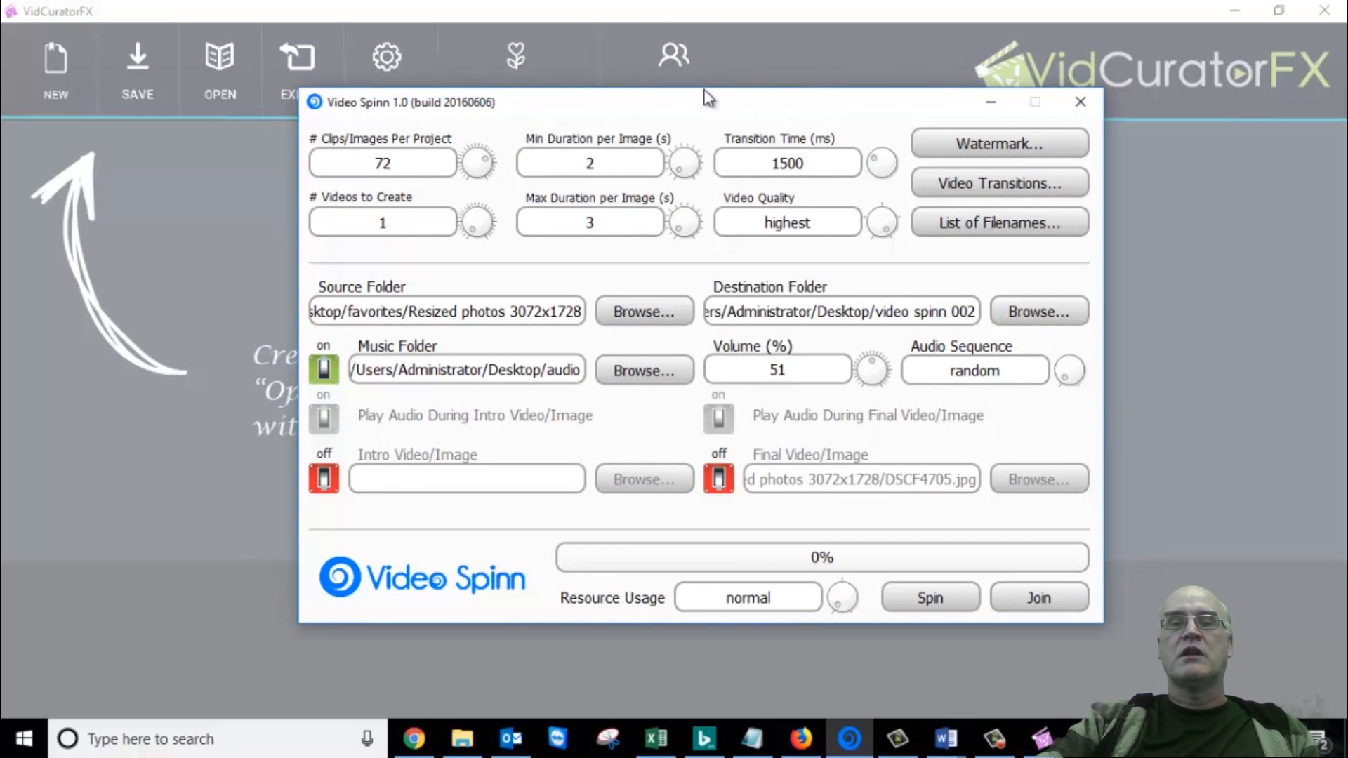
pyautogui.moveTo(710, 102)
pyautogui.mouseDown()
pyautogui.moveTo(599, 106)
pyautogui.moveTo(697, 111)
pyautogui.mouseUp()
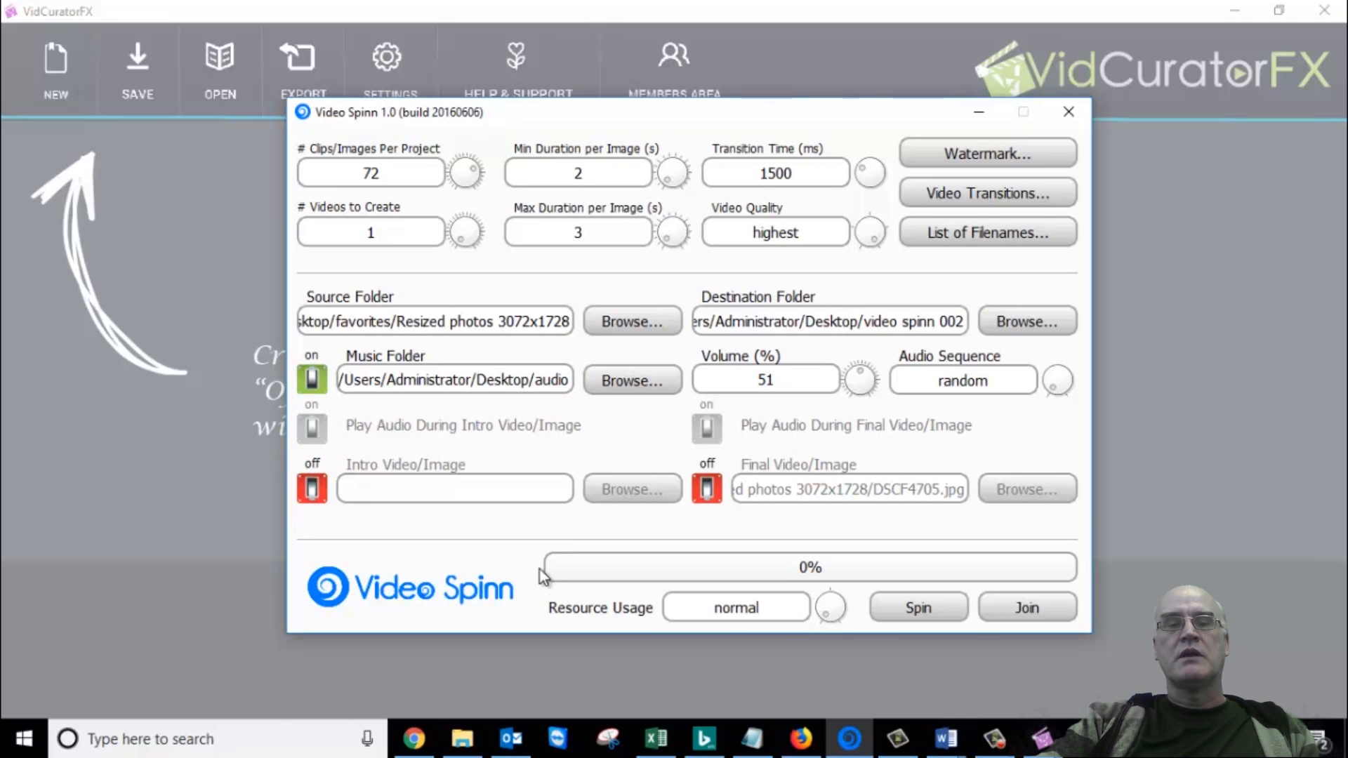
pyautogui.moveTo(737, 111); pyautogui.dragTo(697, 116)
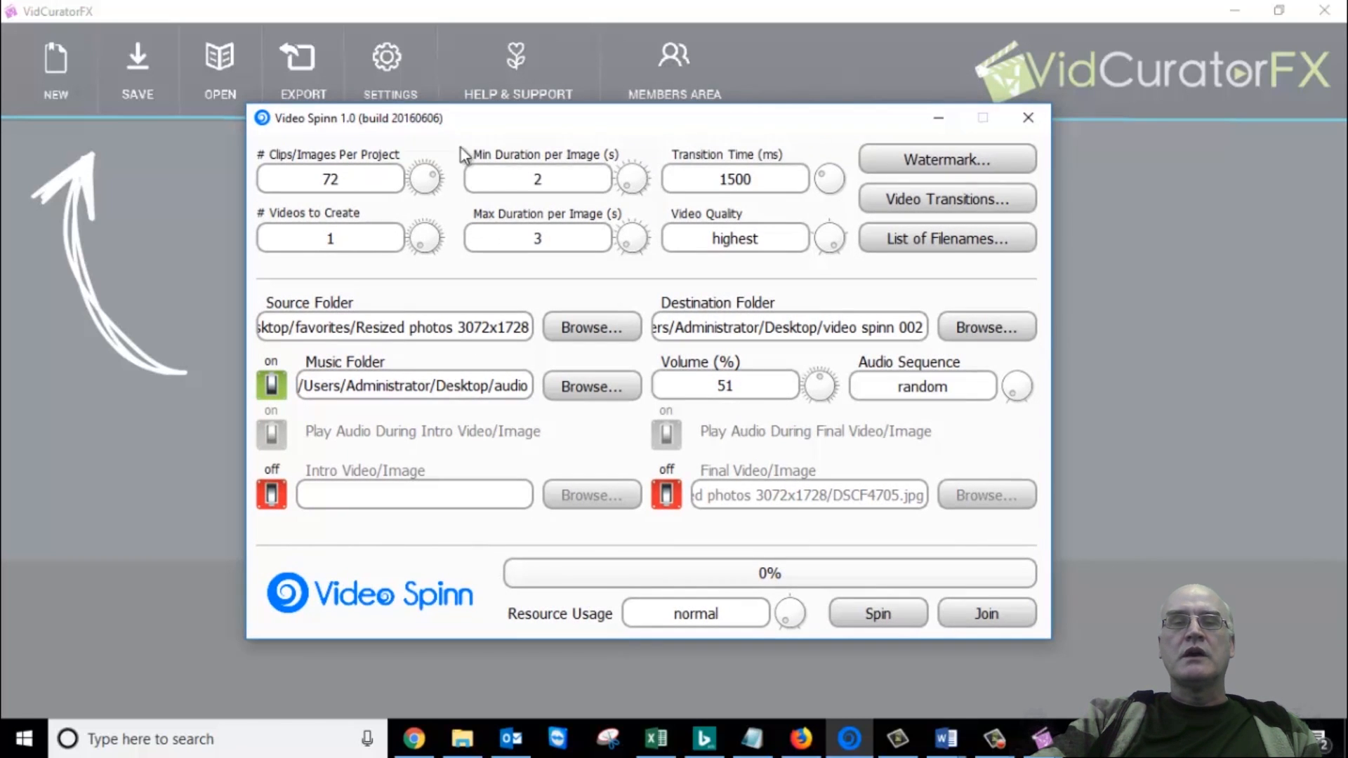
pyautogui.moveTo(664, 133); pyautogui.dragTo(699, 112)
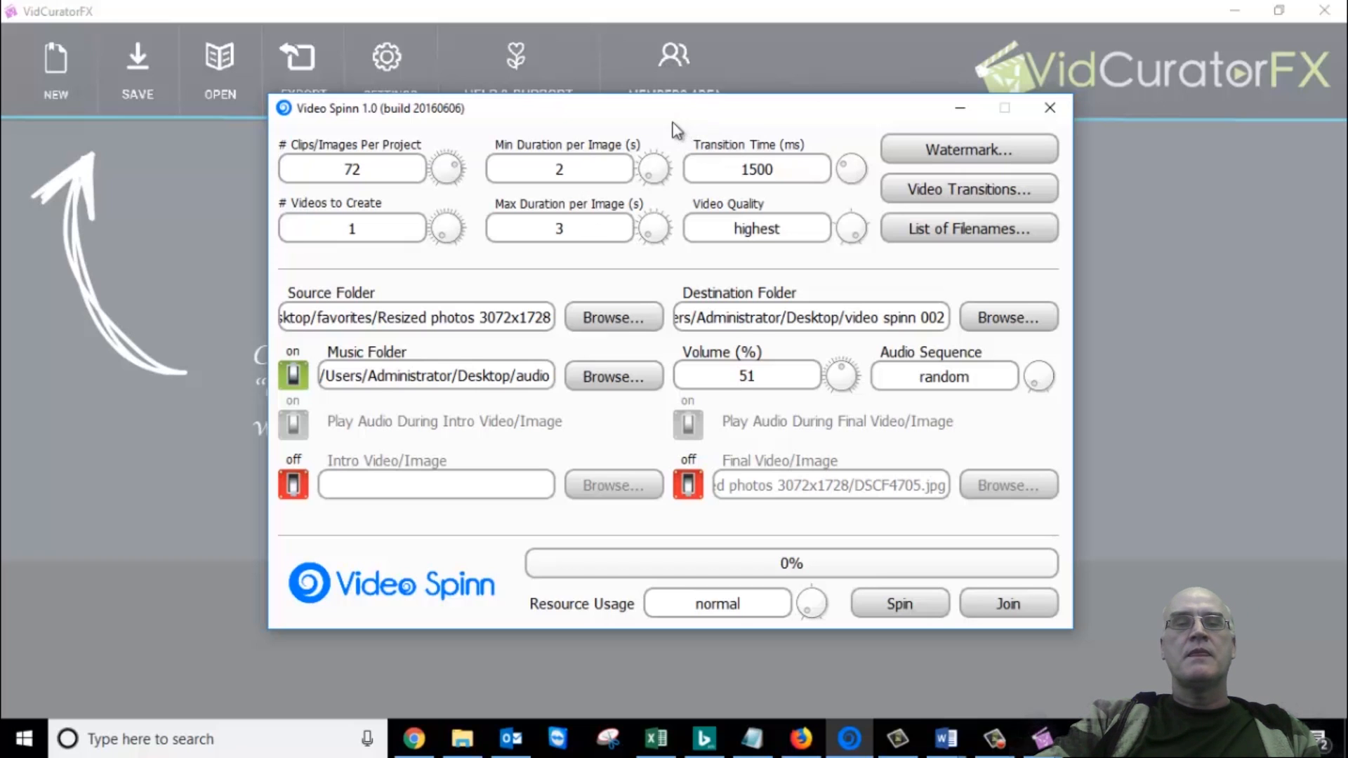
pyautogui.moveTo(683, 112); pyautogui.dragTo(688, 144)
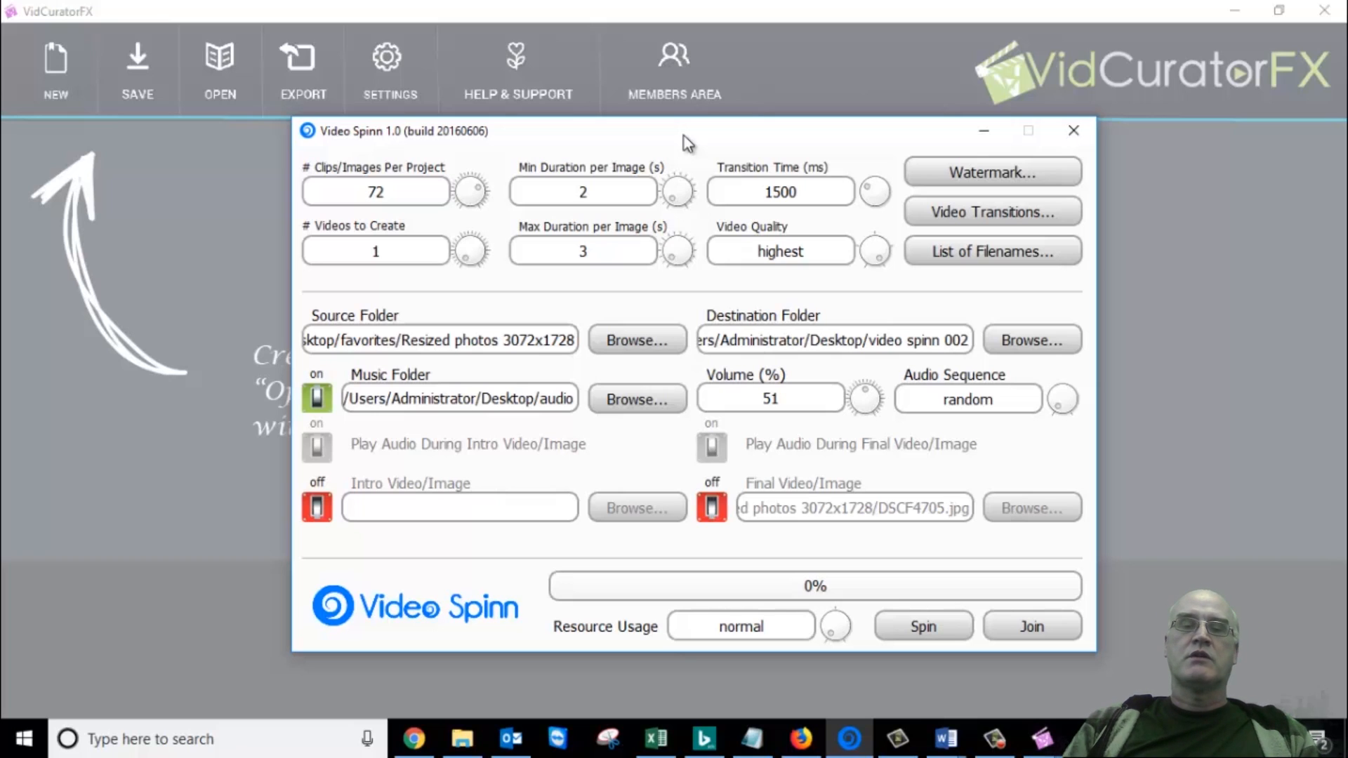
pyautogui.moveTo(673, 133); pyautogui.dragTo(618, 117)
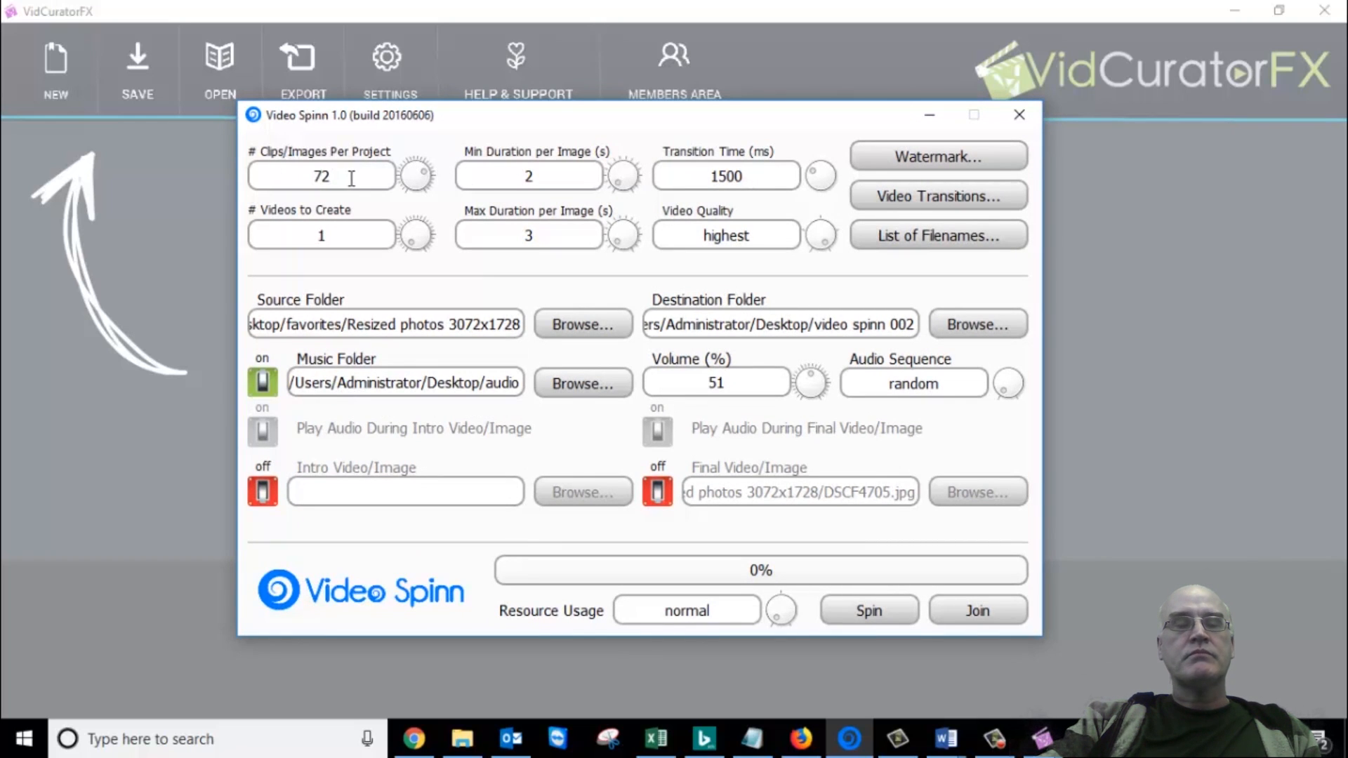
pyautogui.moveTo(667, 121); pyautogui.dragTo(697, 93)
pyautogui.moveTo(537, 90); pyautogui.dragTo(518, 89)
pyautogui.moveTo(630, 84); pyautogui.dragTo(639, 121)
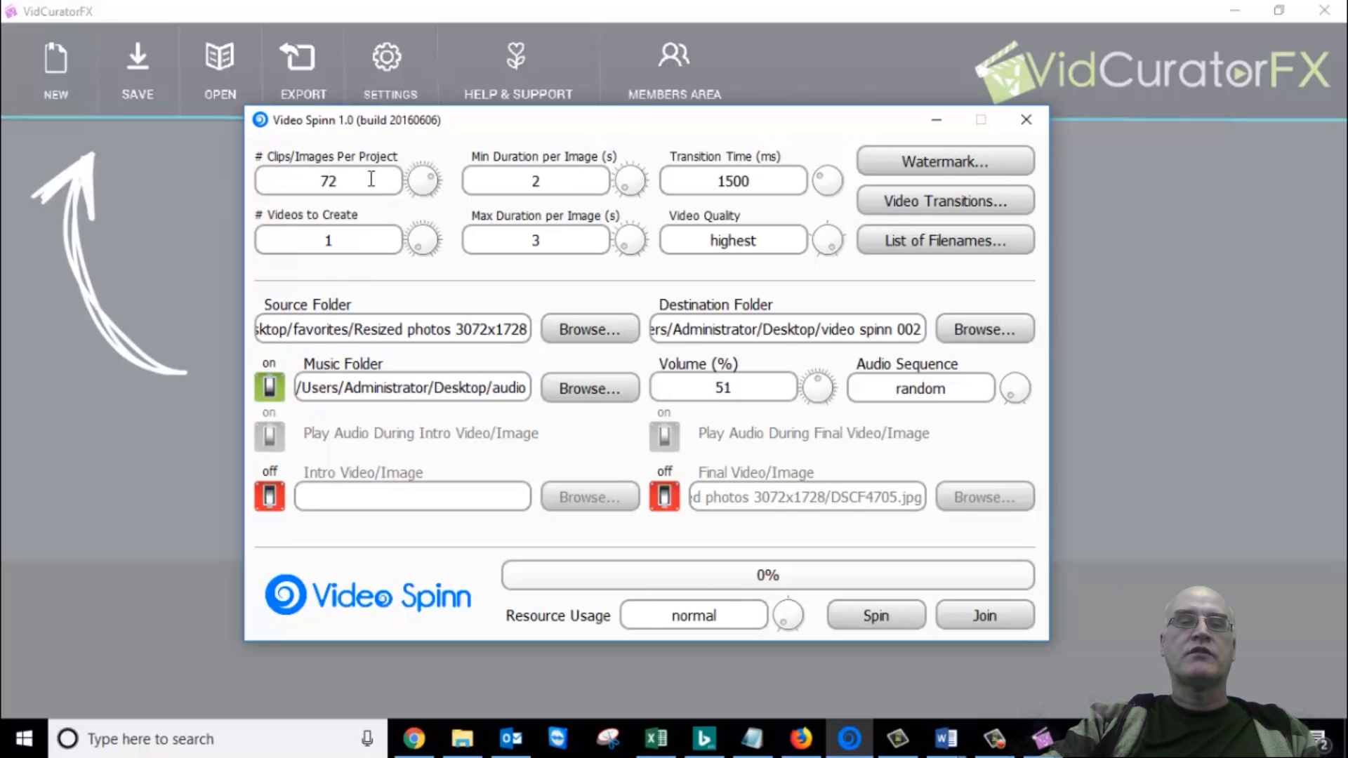
# Examine the minimum and maximum duration per image and the video quality setting
pyautogui.moveTo(537, 188)
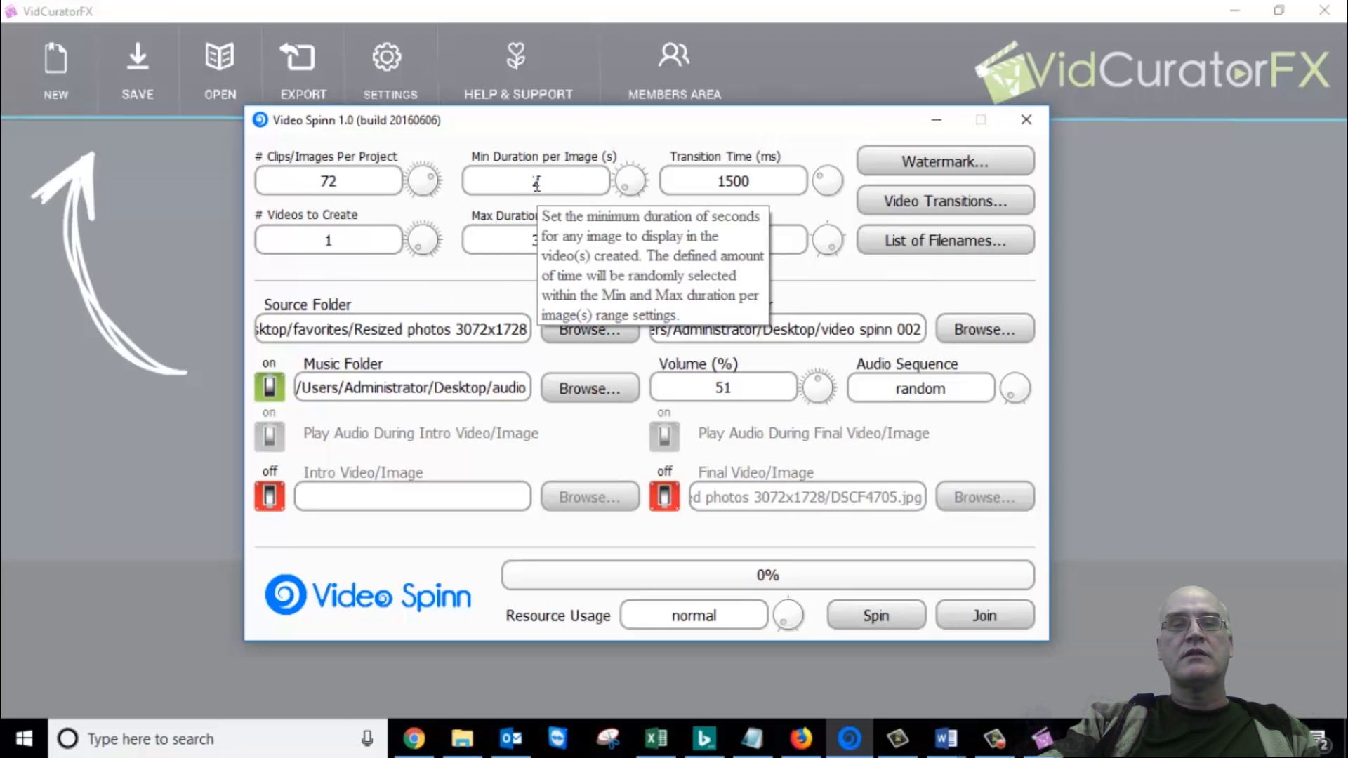
pyautogui.click(553, 180)
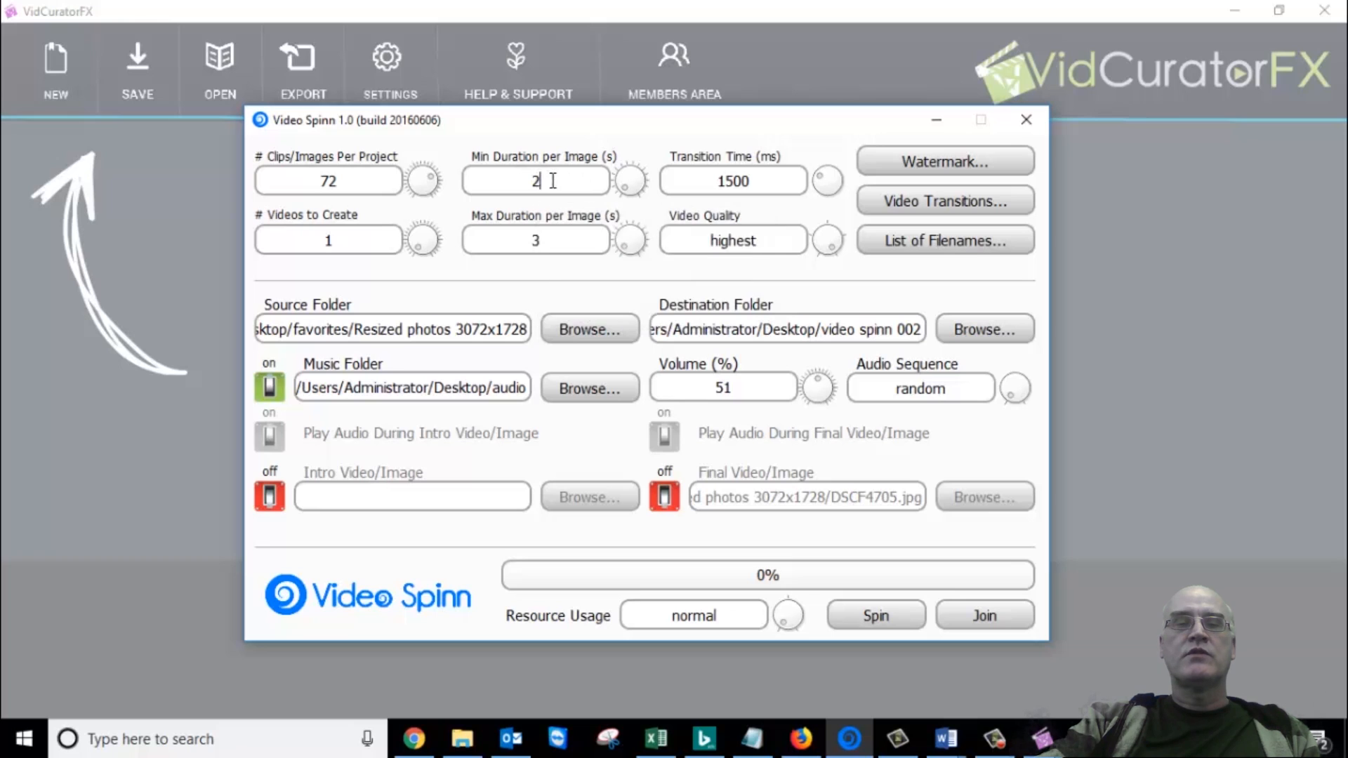
pyautogui.click(573, 233)
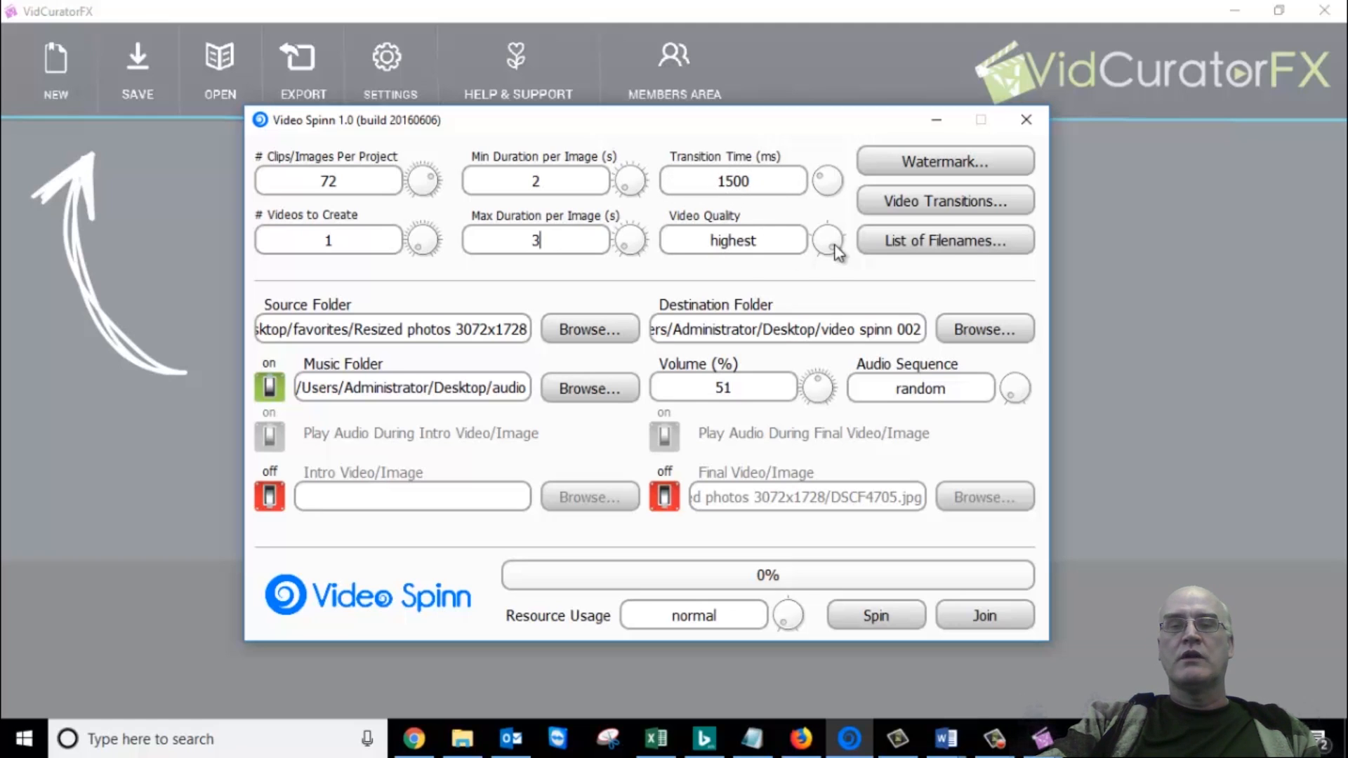
pyautogui.moveTo(832, 244)
pyautogui.mouseDown()
pyautogui.moveTo(826, 225)
pyautogui.moveTo(840, 256)
pyautogui.mouseUp()
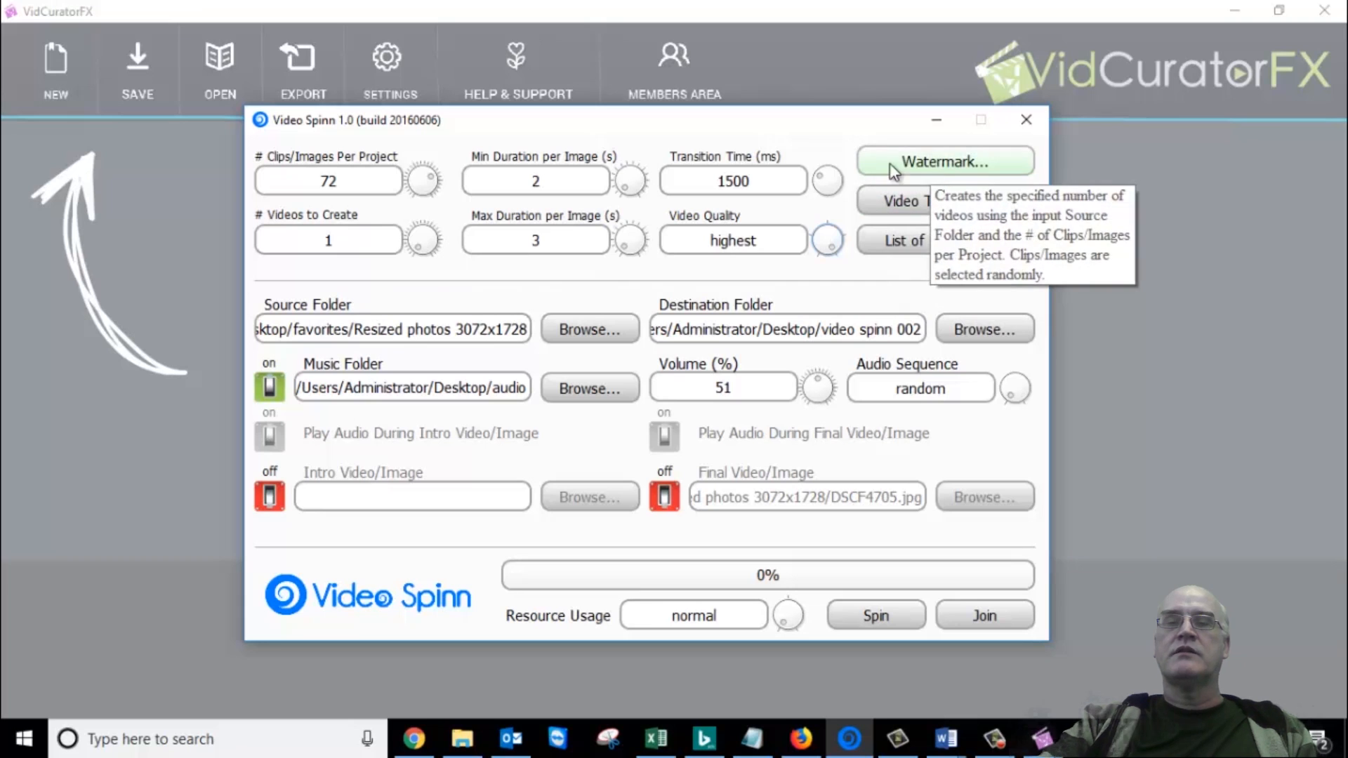
# Examine the watermark settings and close them without making changes
pyautogui.moveTo(790, 125)
pyautogui.mouseDown()
pyautogui.moveTo(806, 136)
pyautogui.moveTo(803, 122)
pyautogui.mouseUp()
pyautogui.click(934, 164)
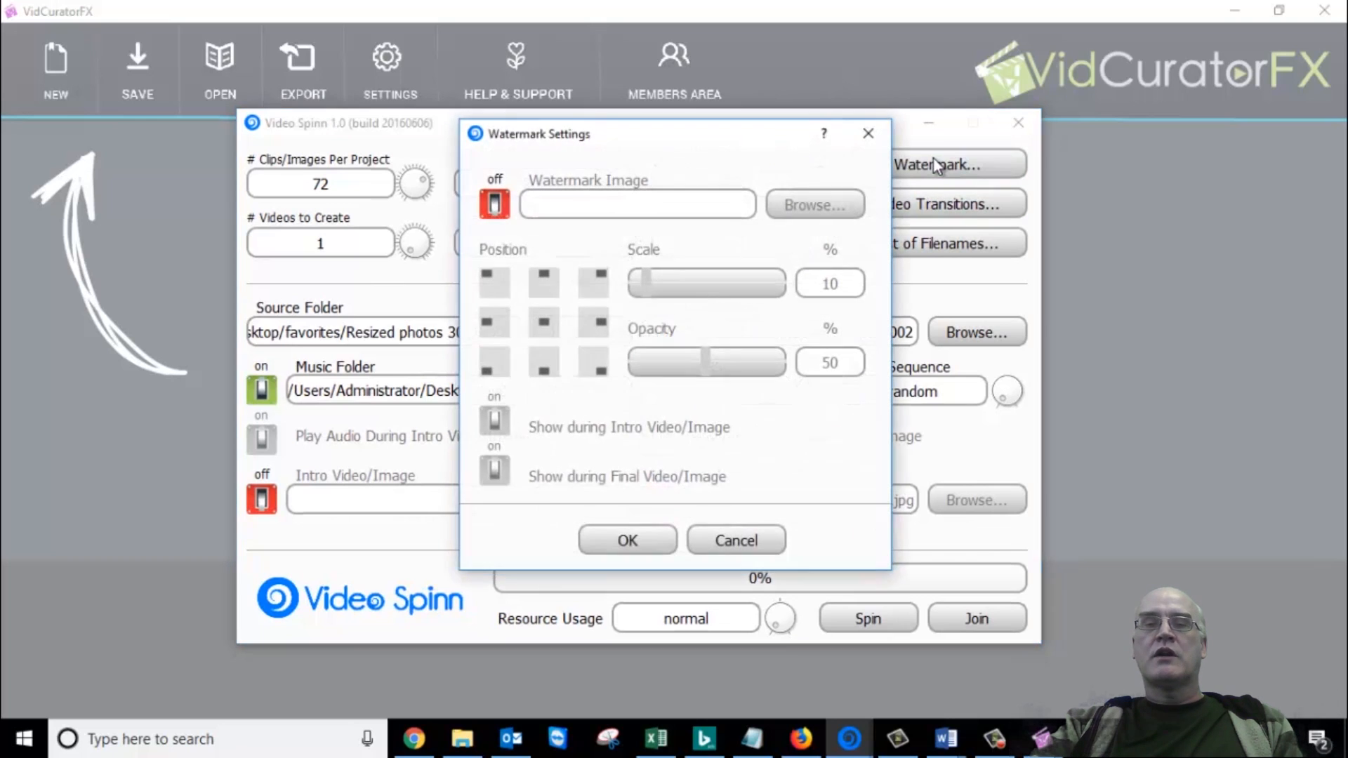
pyautogui.moveTo(739, 129); pyautogui.dragTo(1041, 107)
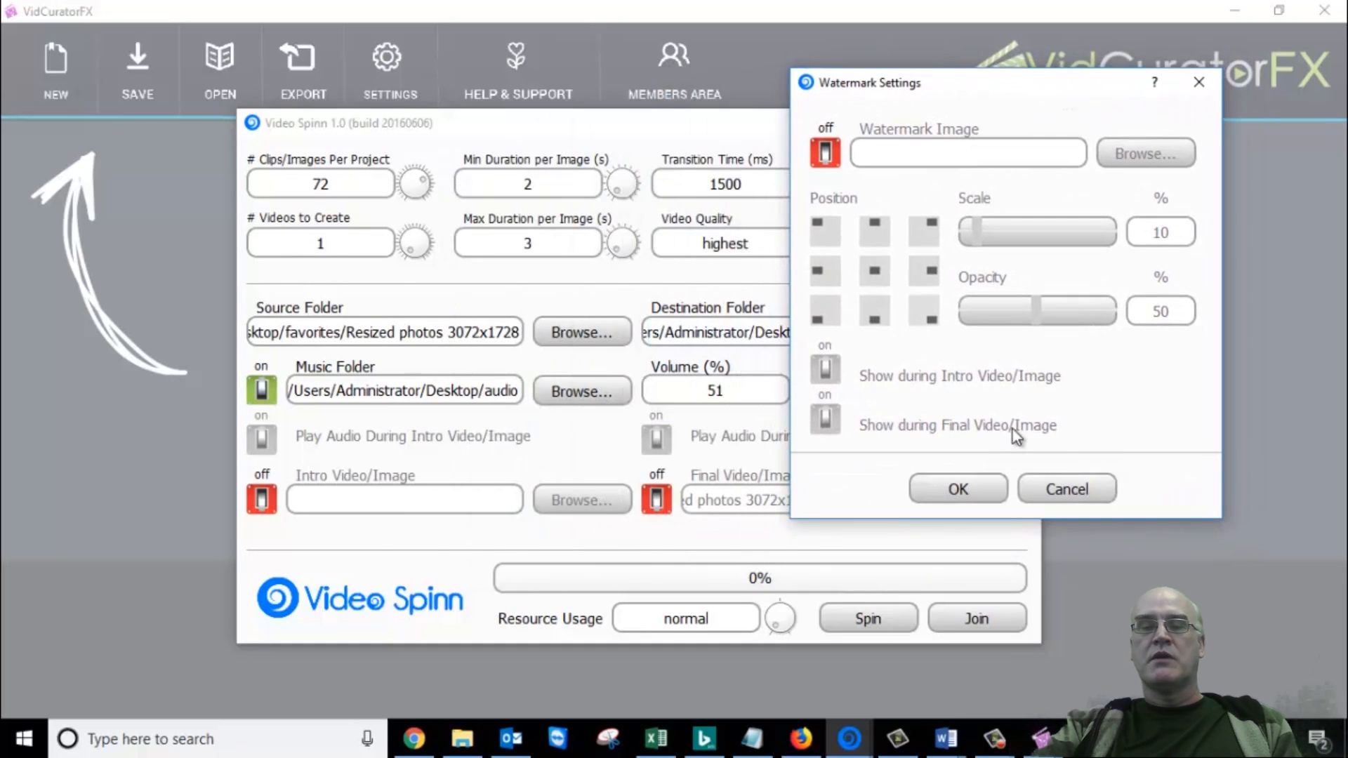
pyautogui.click(1094, 496)
# Examine the available transitions in the video transitions settings and accept the existing selection
pyautogui.click(972, 198)
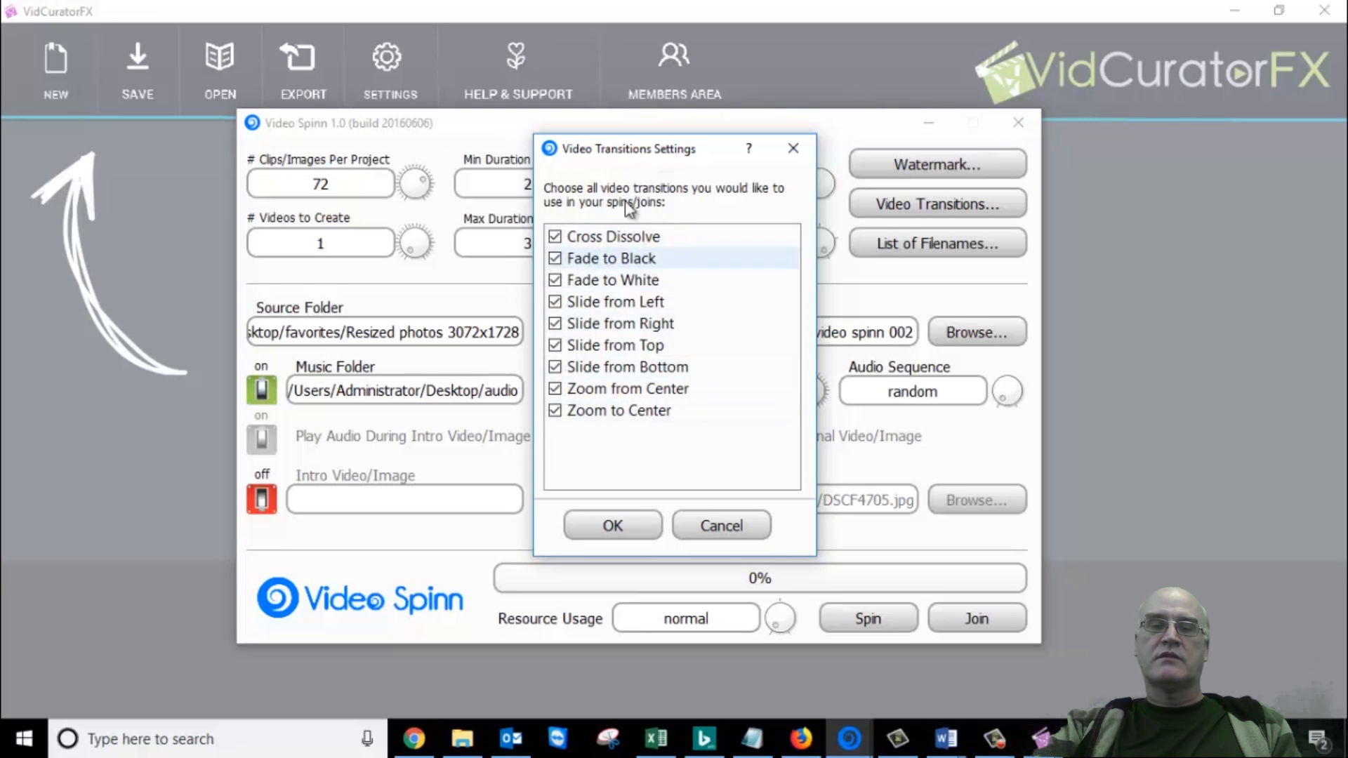
pyautogui.click(621, 524)
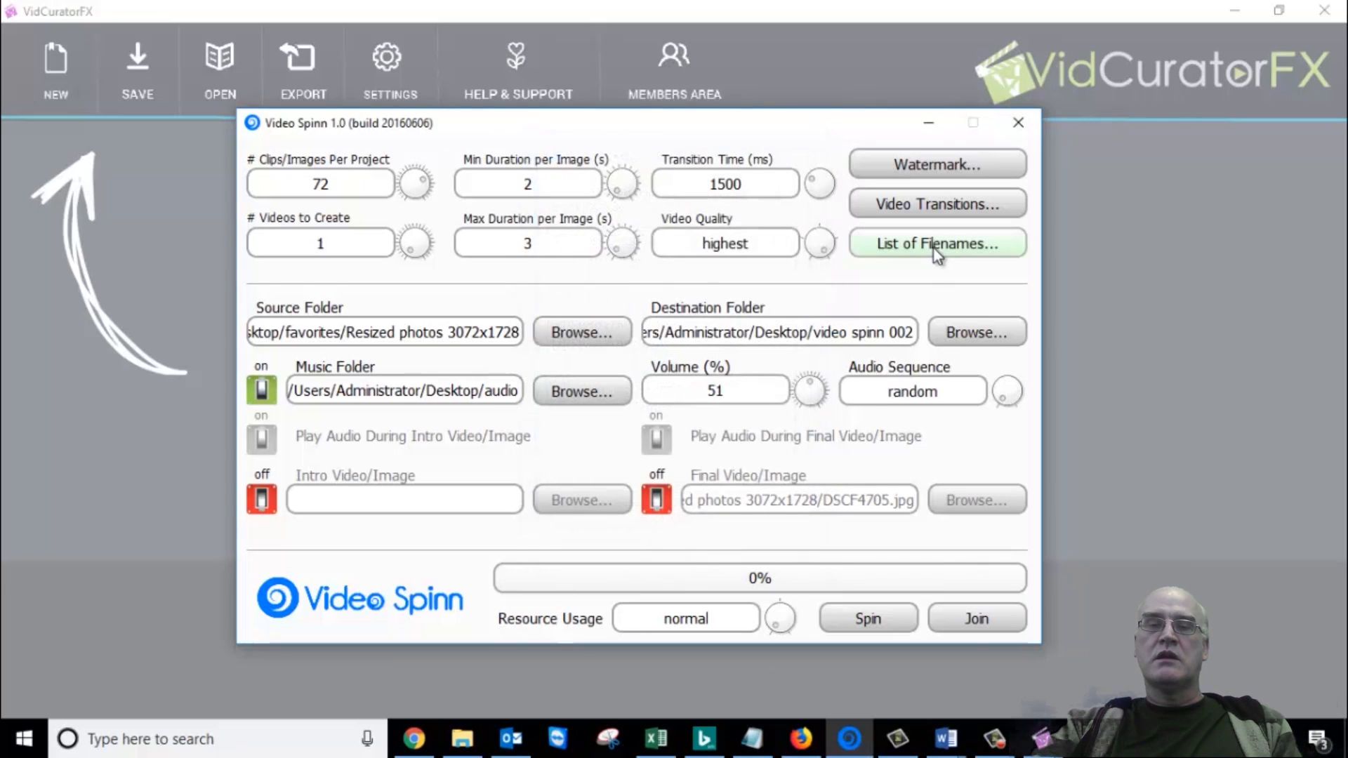
# Enter "video 1" and "video 2" on separate lines in the list of possible filenames, and discard the entries
pyautogui.click(934, 247)
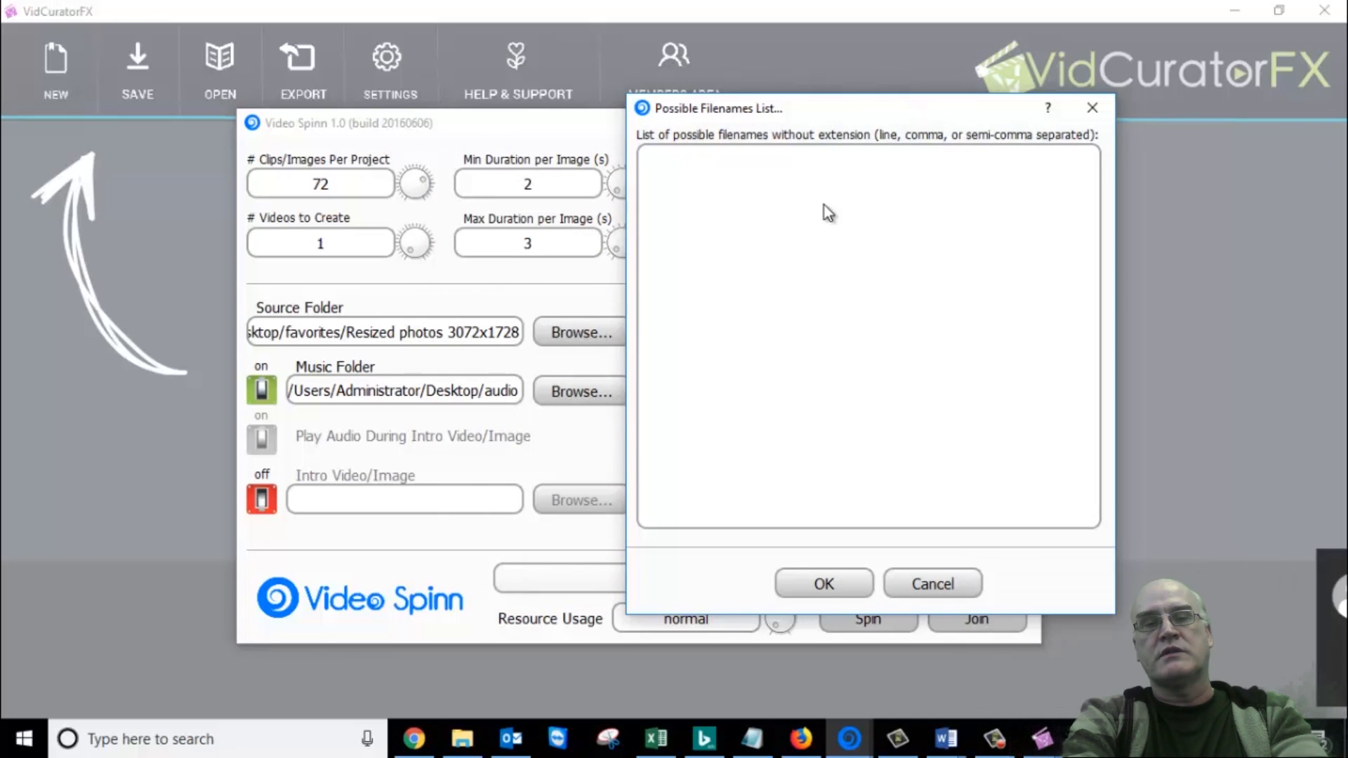
pyautogui.write('video')
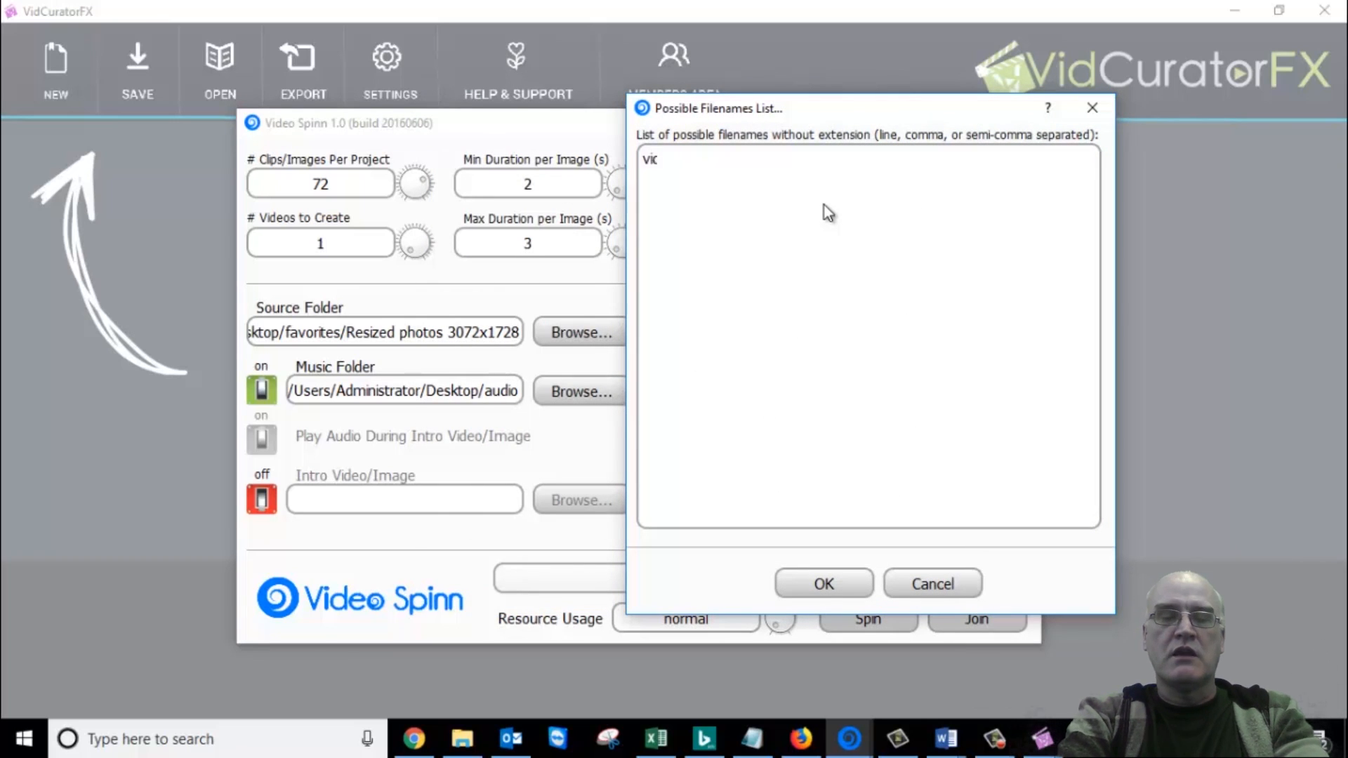
pyautogui.write(' 1')
pyautogui.press('Return')
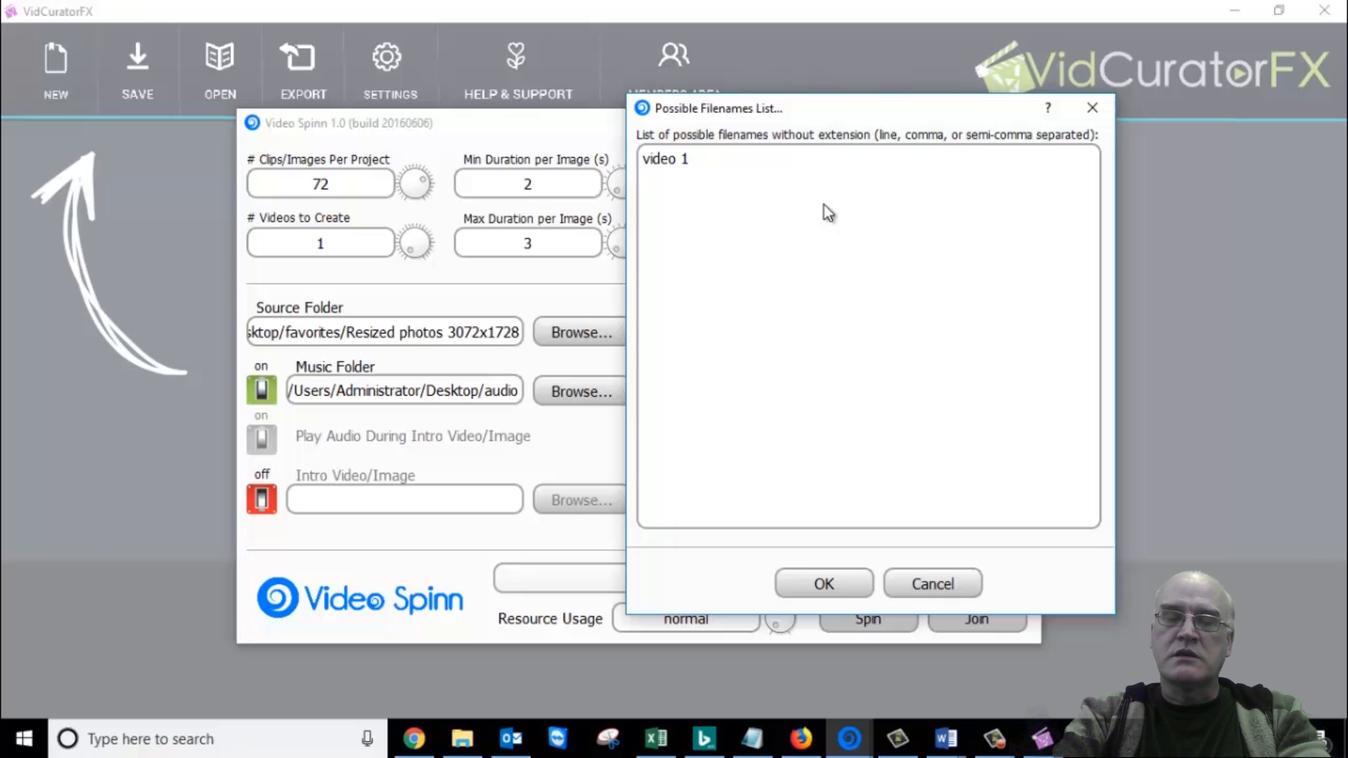
pyautogui.write('video 2')
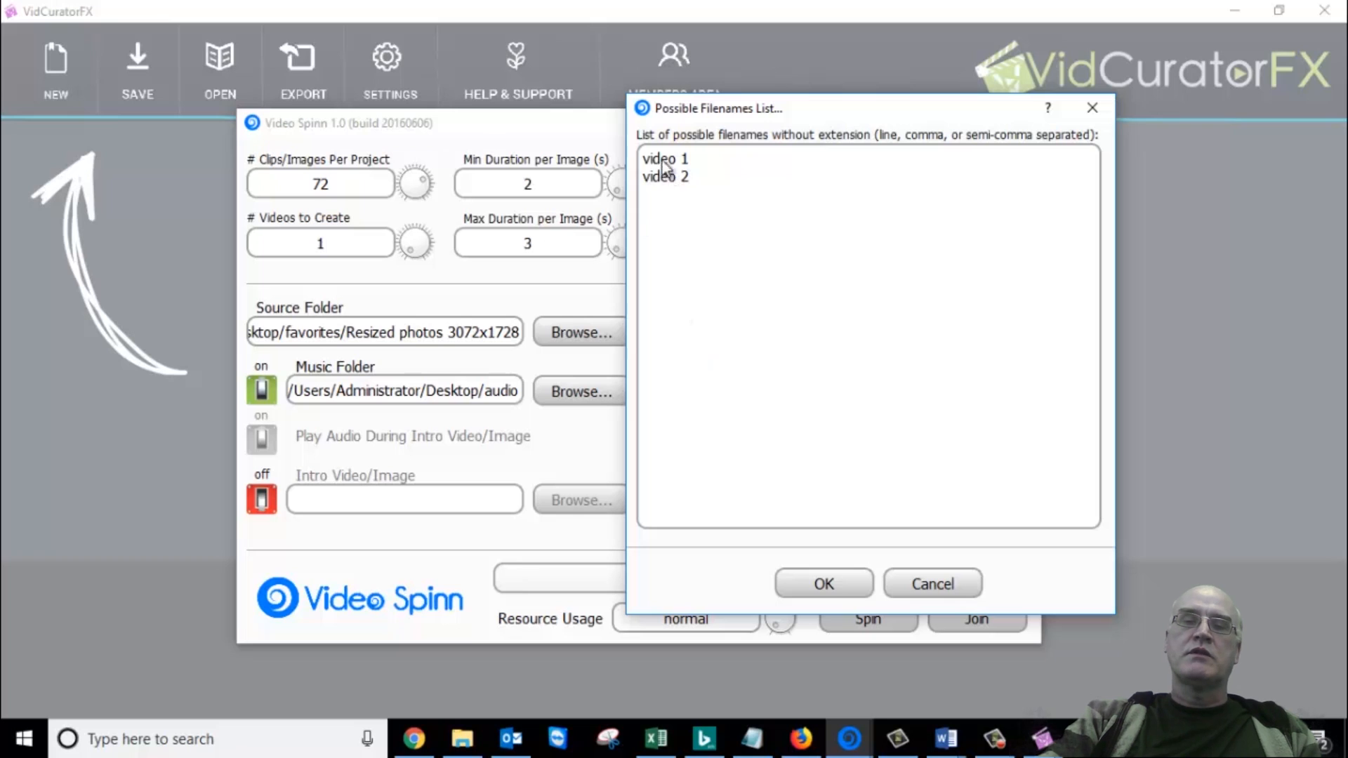
pyautogui.click(944, 588)
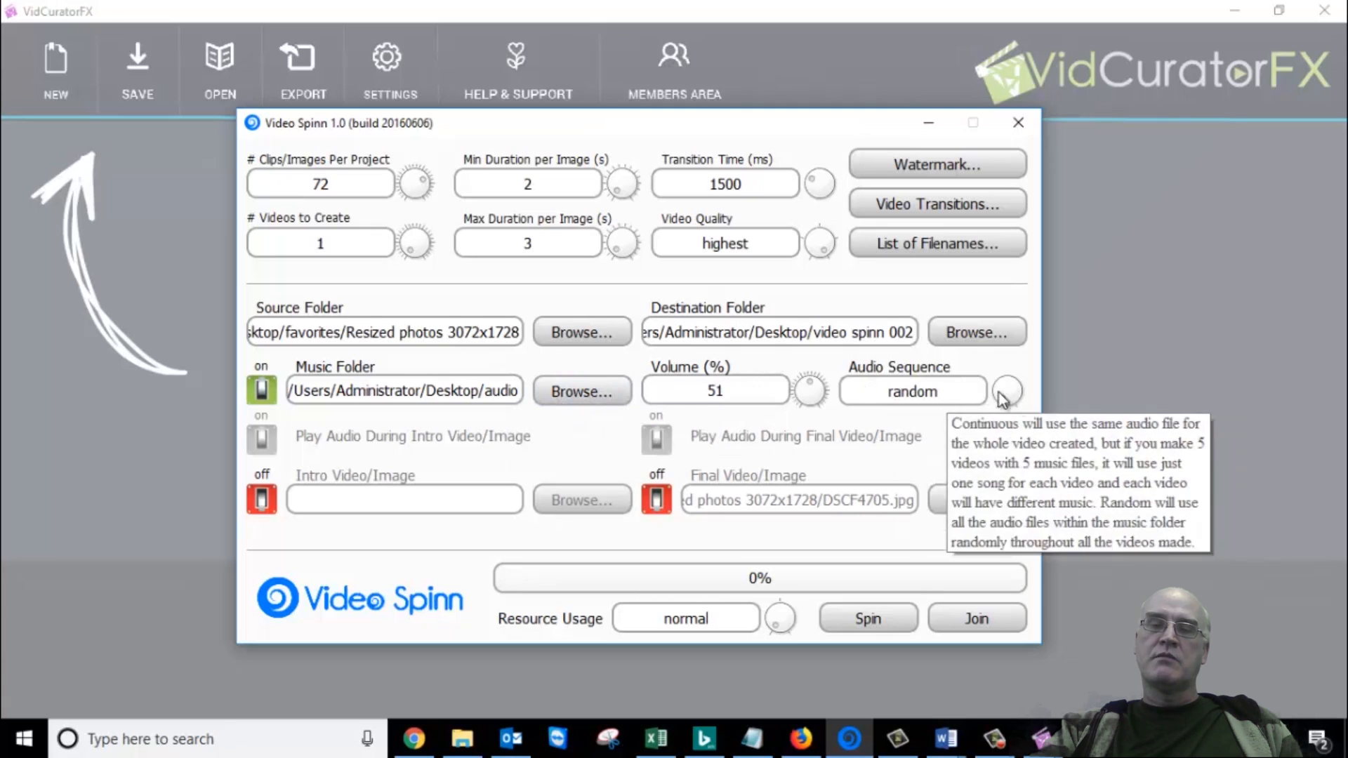
# Examine the audio sequence options and the final video/image switch, repositioning the Video Spinn window meanwhile
pyautogui.moveTo(1010, 401); pyautogui.dragTo(985, 409)
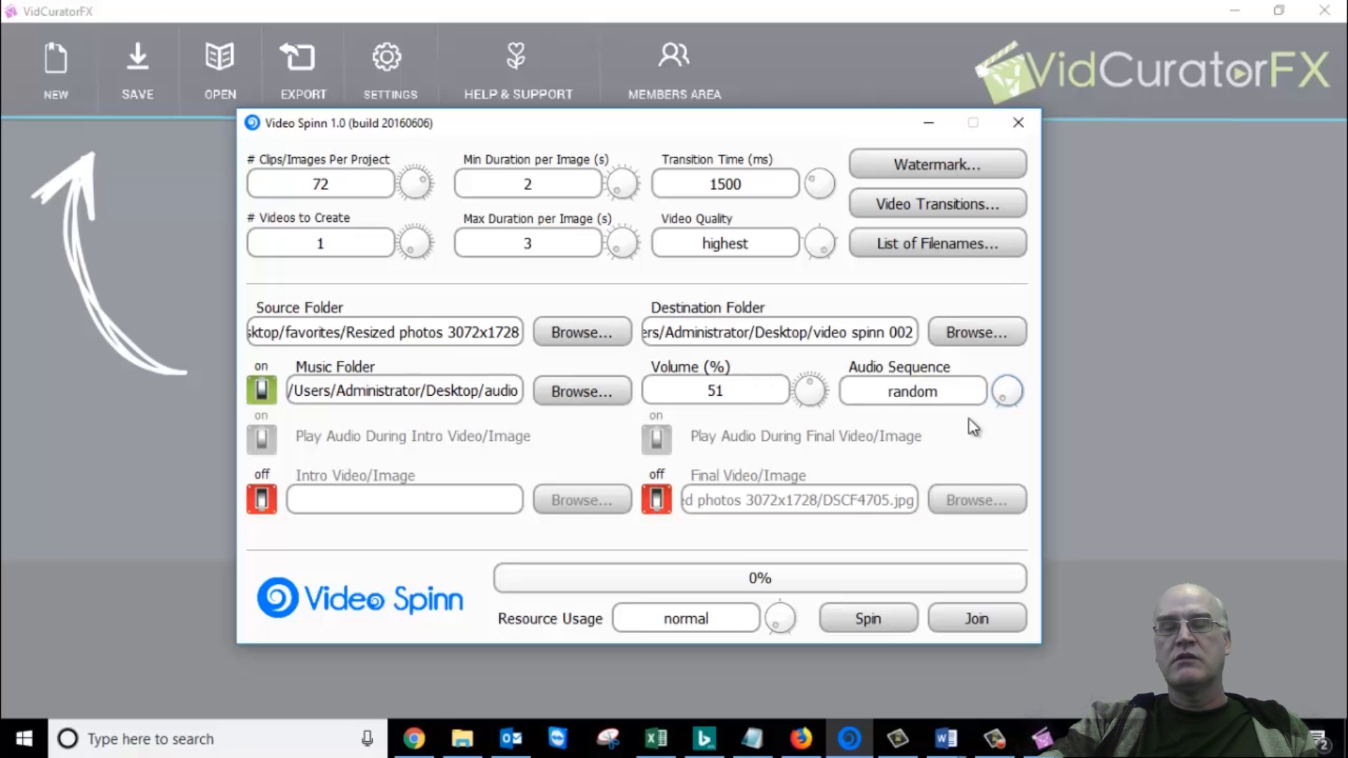
pyautogui.moveTo(840, 120); pyautogui.dragTo(823, 126)
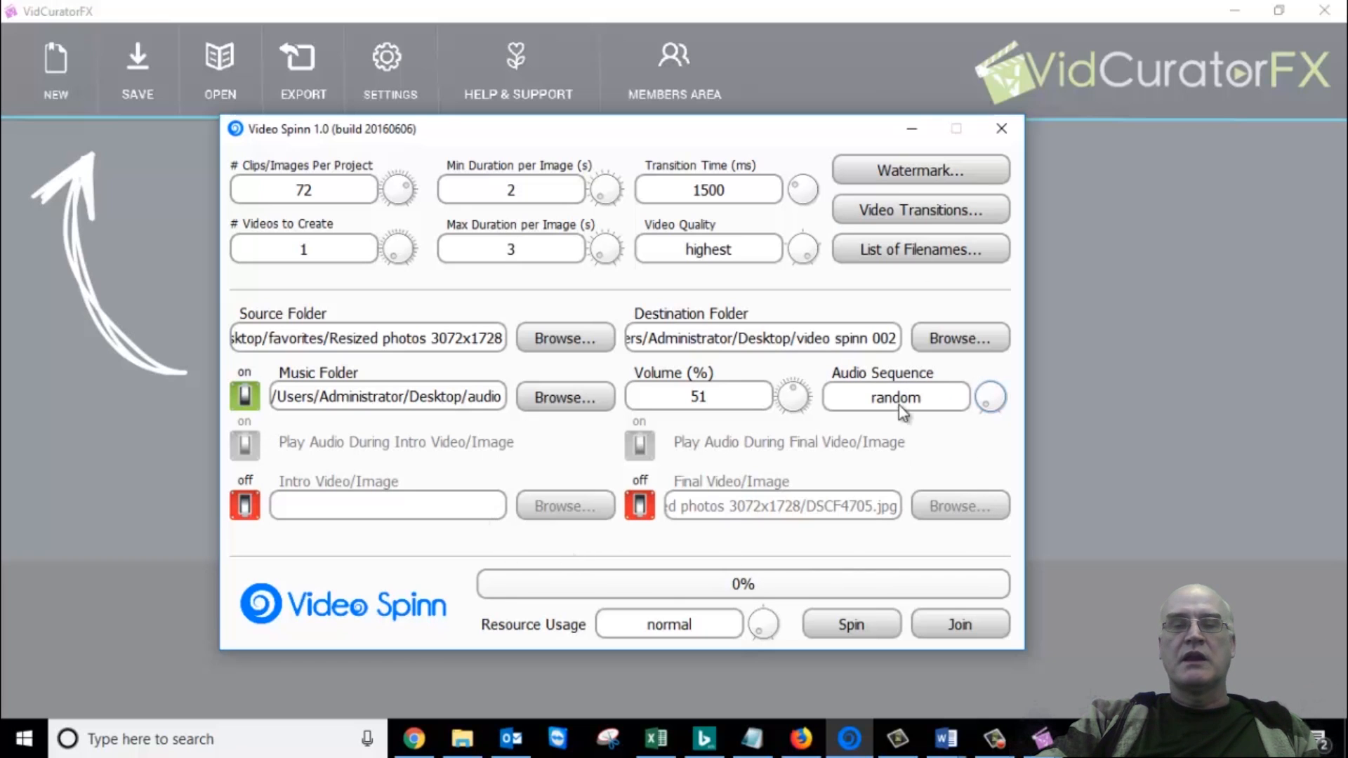
pyautogui.moveTo(787, 131); pyautogui.dragTo(826, 110)
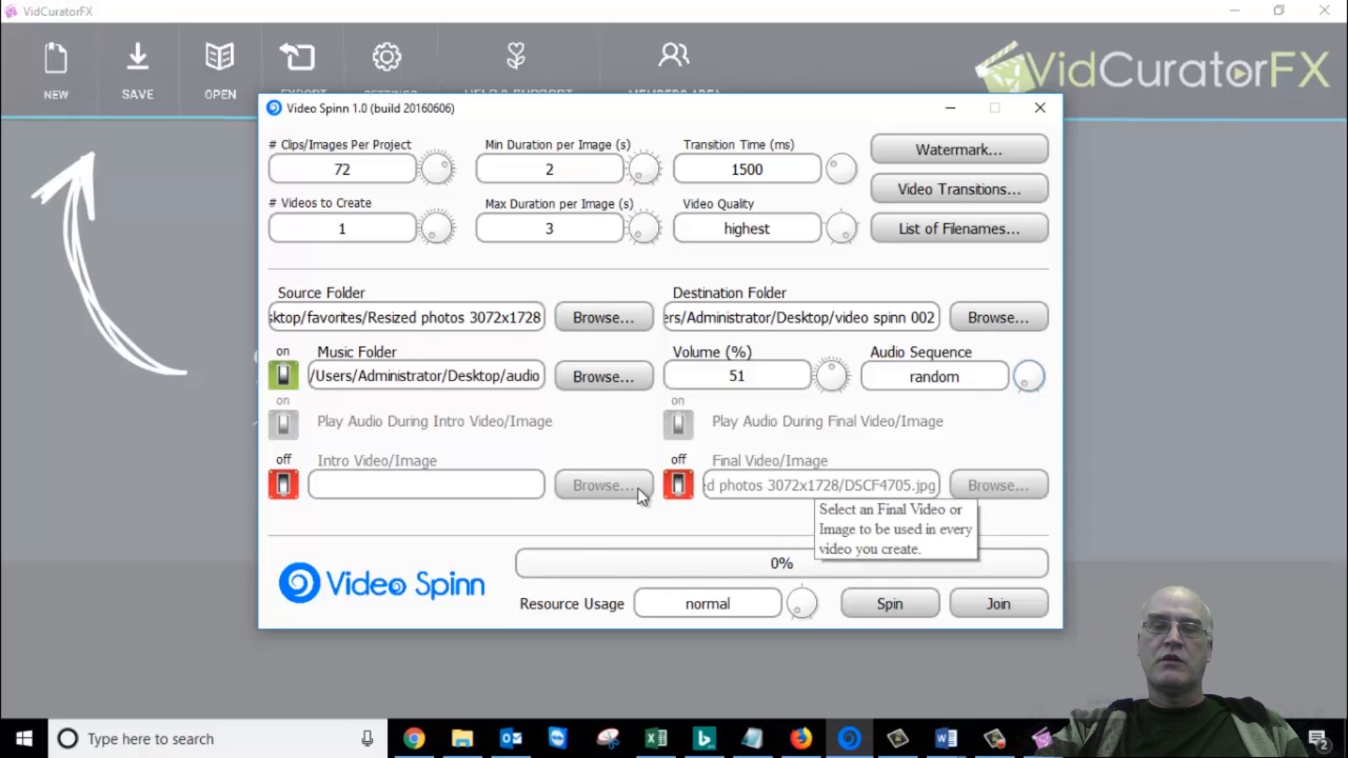
pyautogui.click(678, 491)
pyautogui.click(679, 491)
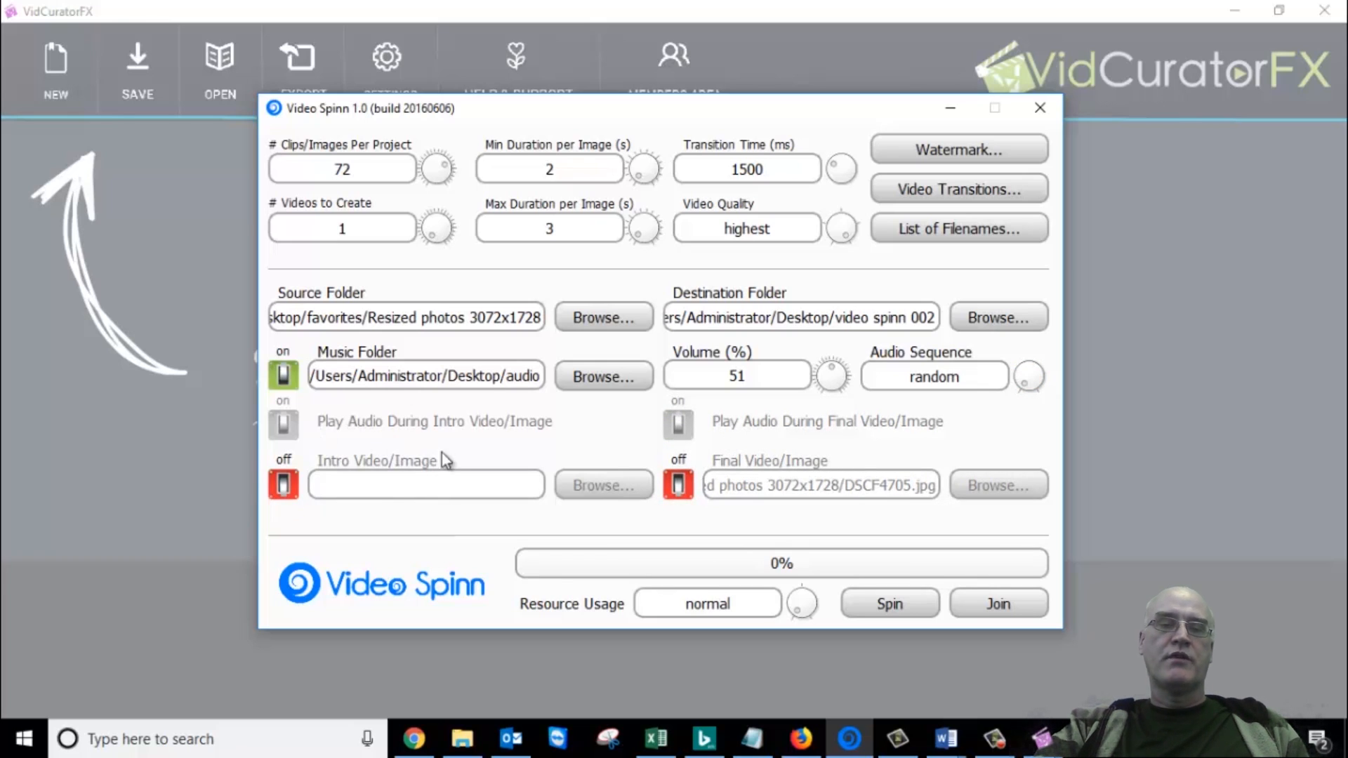
# Set the number of clips/images per project to 5 and the number of videos to create to 2
pyautogui.doubleClick(351, 167)
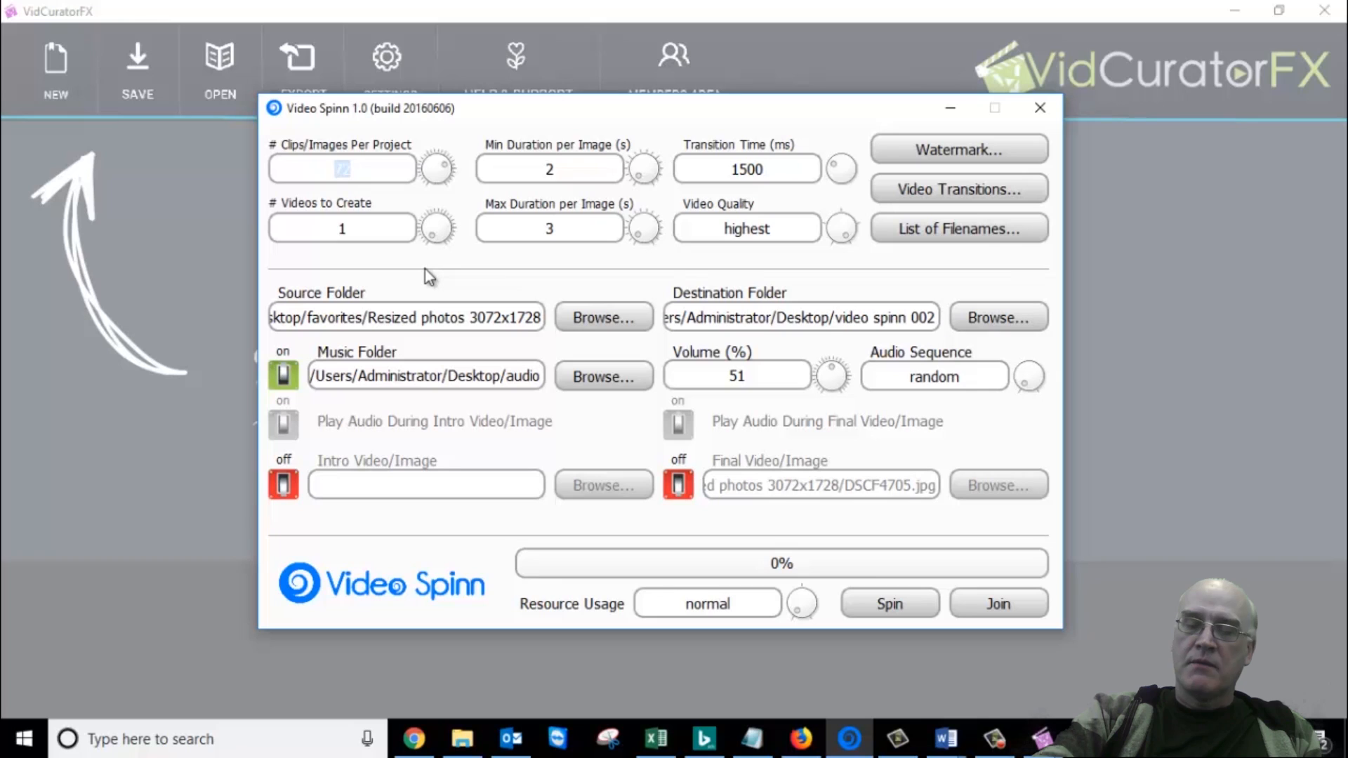
pyautogui.write('10')
pyautogui.press('BackSpace')
pyautogui.press('BackSpace')
pyautogui.write('5')
pyautogui.moveTo(360, 226); pyautogui.dragTo(315, 229)
pyautogui.write('2')
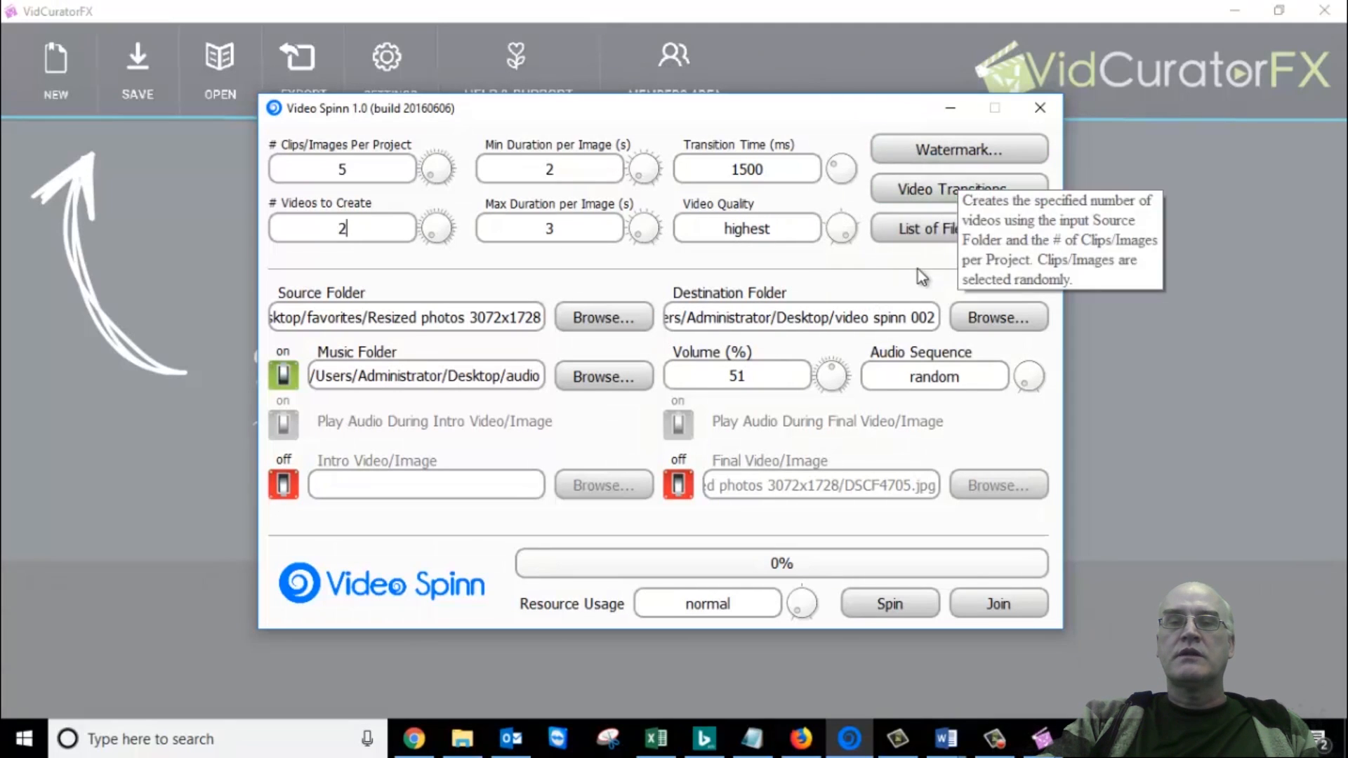
# Save "video-one" and "video-two" as the possible output filenames and start spinning the videos
pyautogui.click(970, 232)
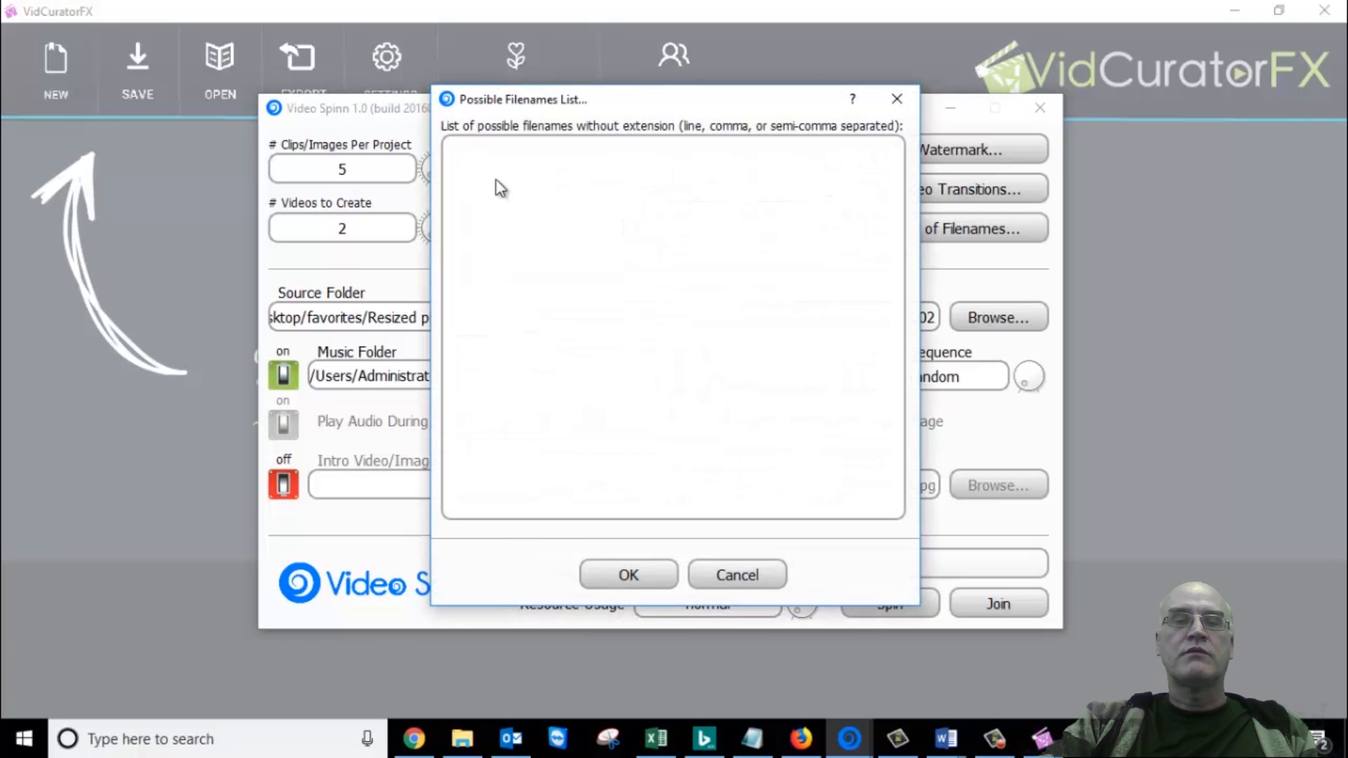
pyautogui.write('video')
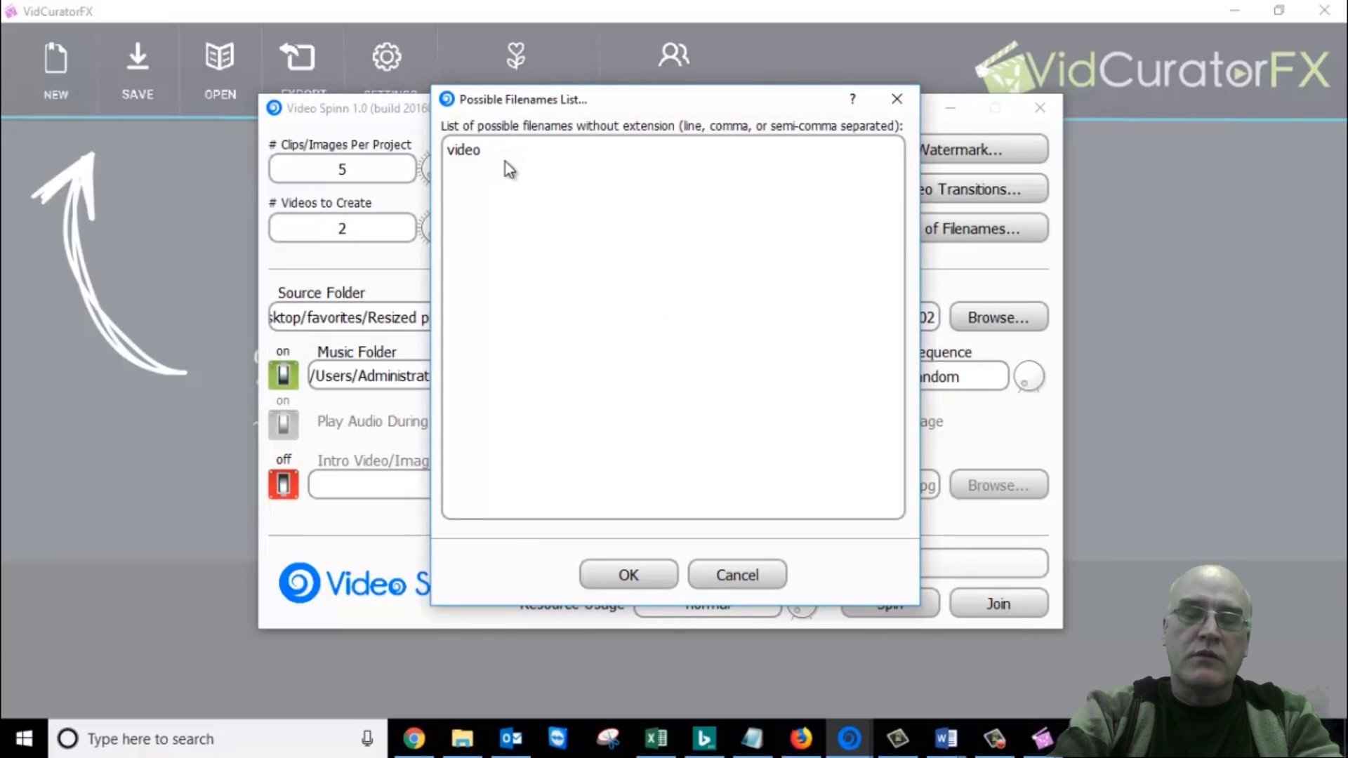
pyautogui.write('-one')
pyautogui.press('Return')
pyautogui.write('video-two')
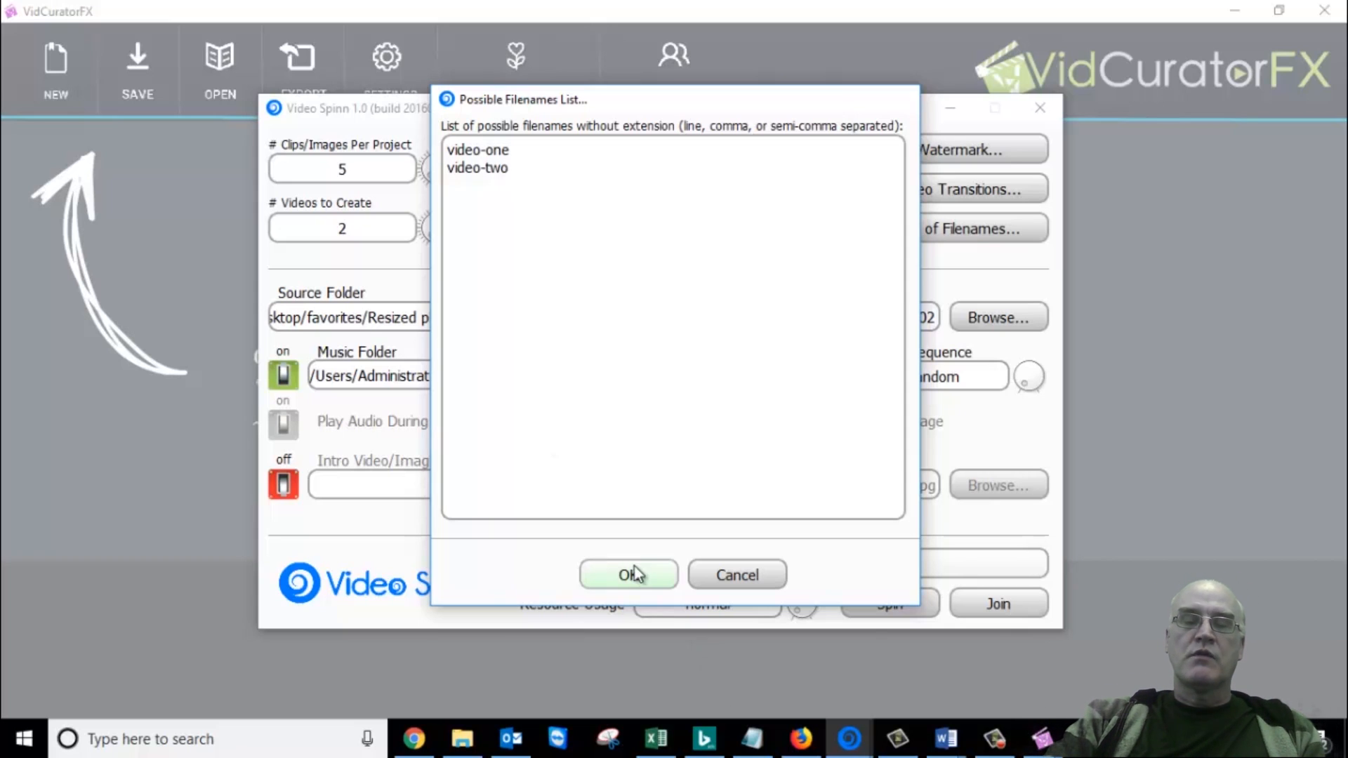
pyautogui.click(628, 575)
pyautogui.click(797, 400)
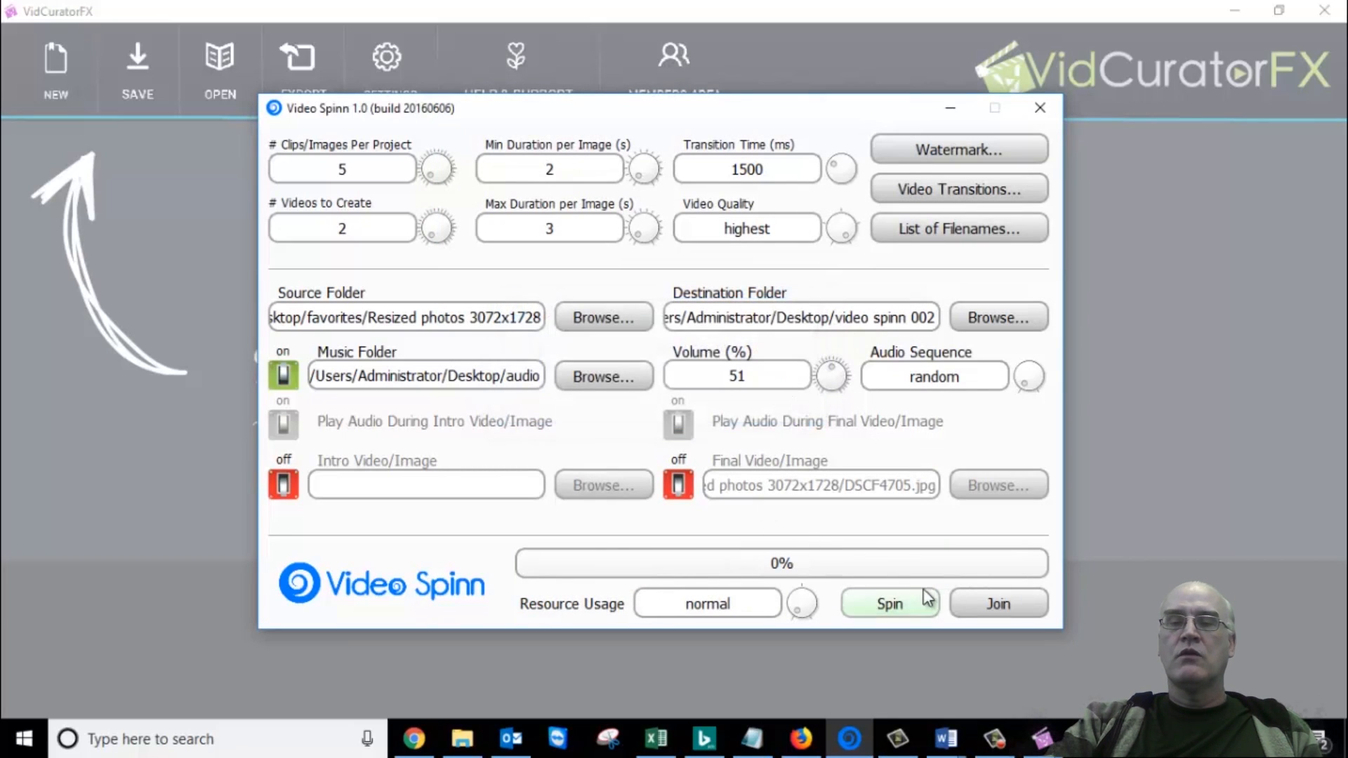
pyautogui.click(890, 604)
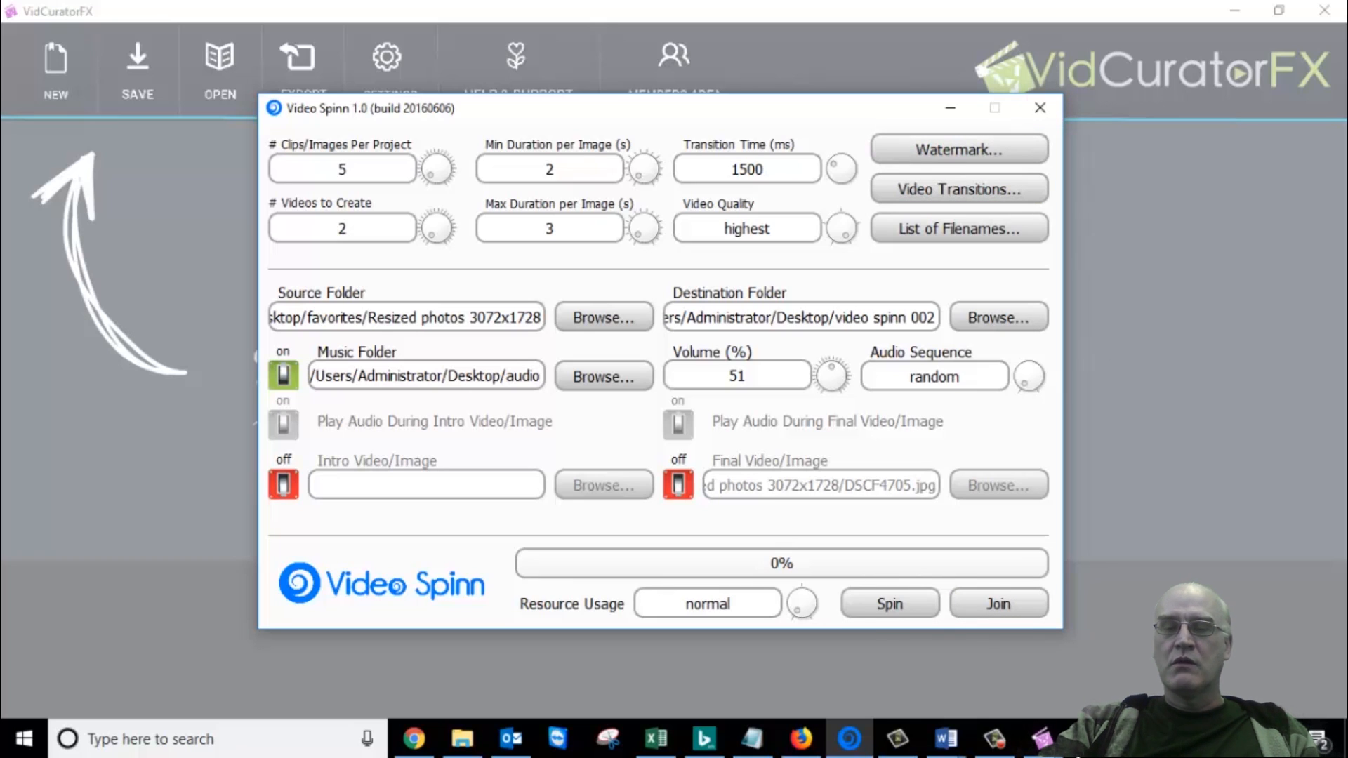
# Show the desktop and open the destination folder "video spinn 002"
pyautogui.rightClick(1137, 741)
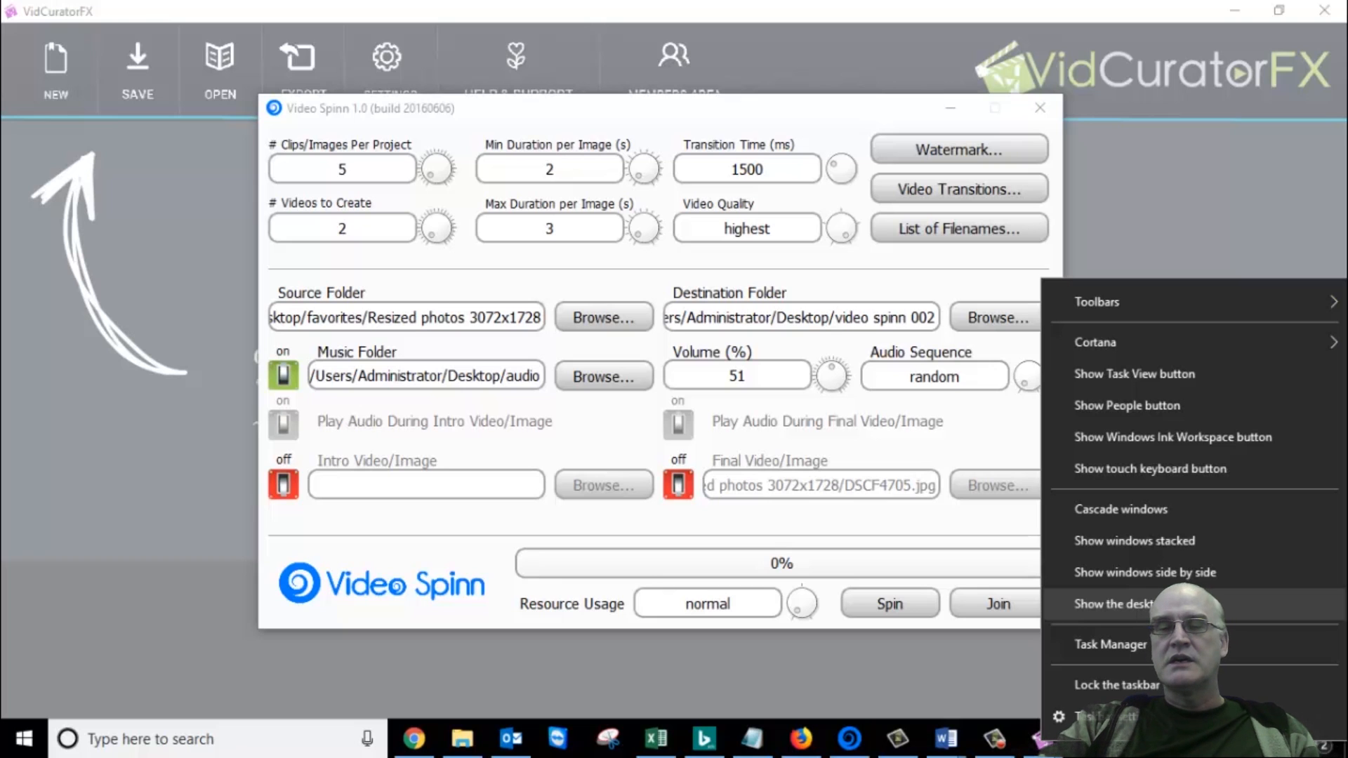
pyautogui.click(1113, 604)
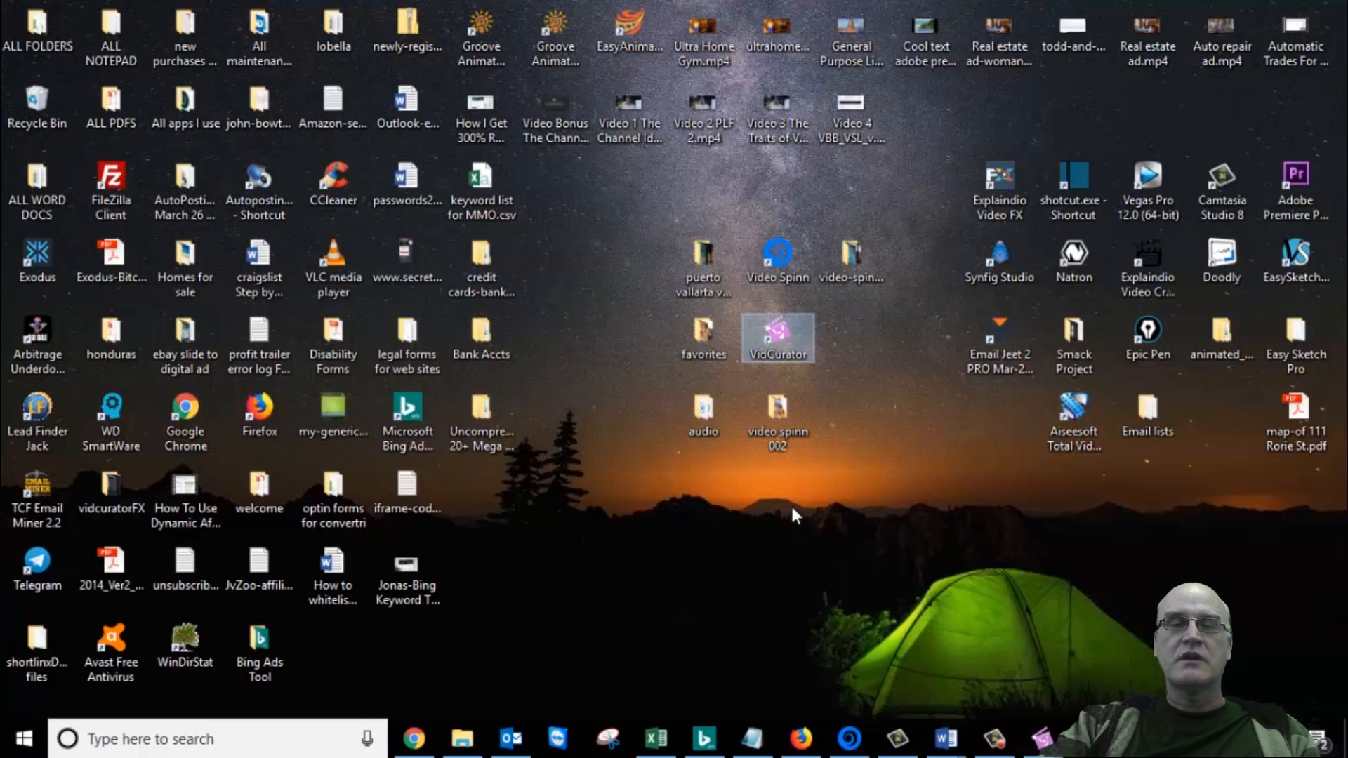
pyautogui.doubleClick(773, 406)
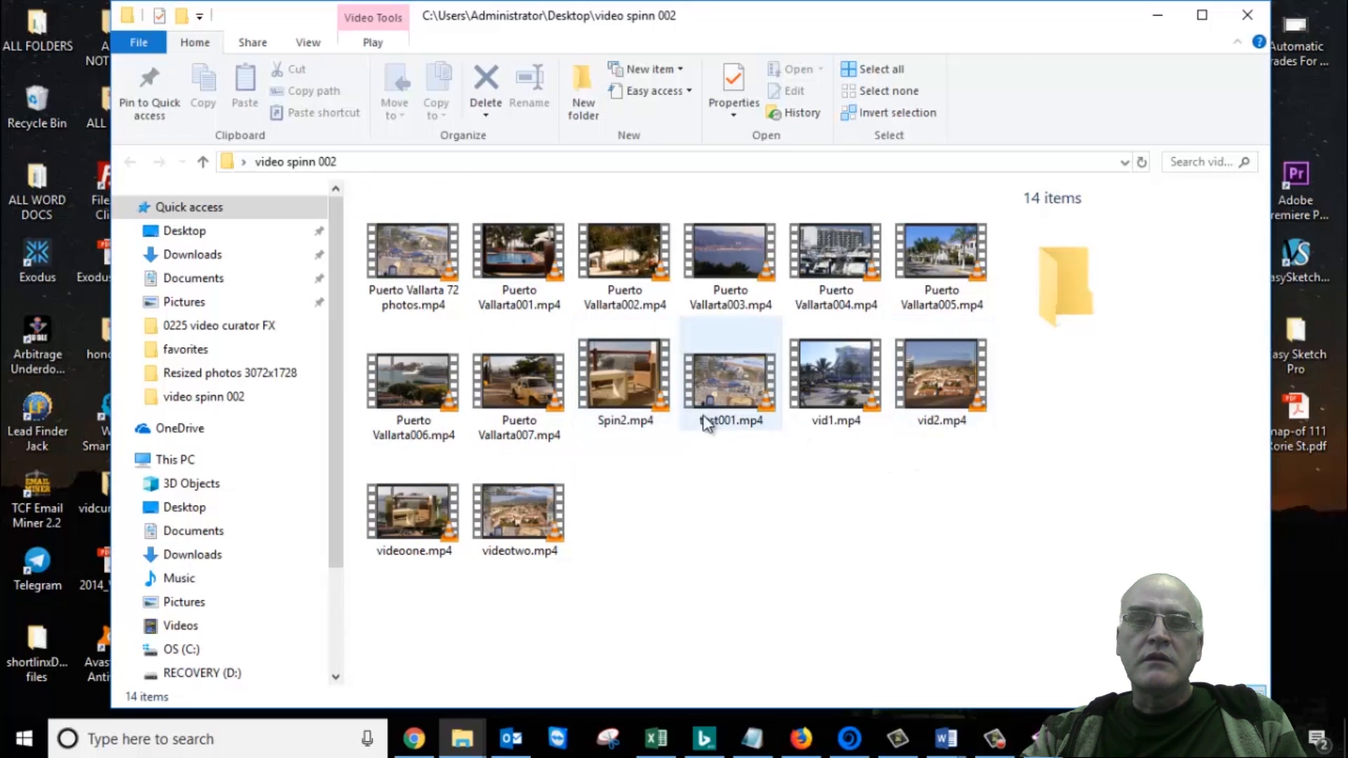
# Play videoone.mp4 in full screen and close the media player when it ends
pyautogui.doubleClick(402, 512)
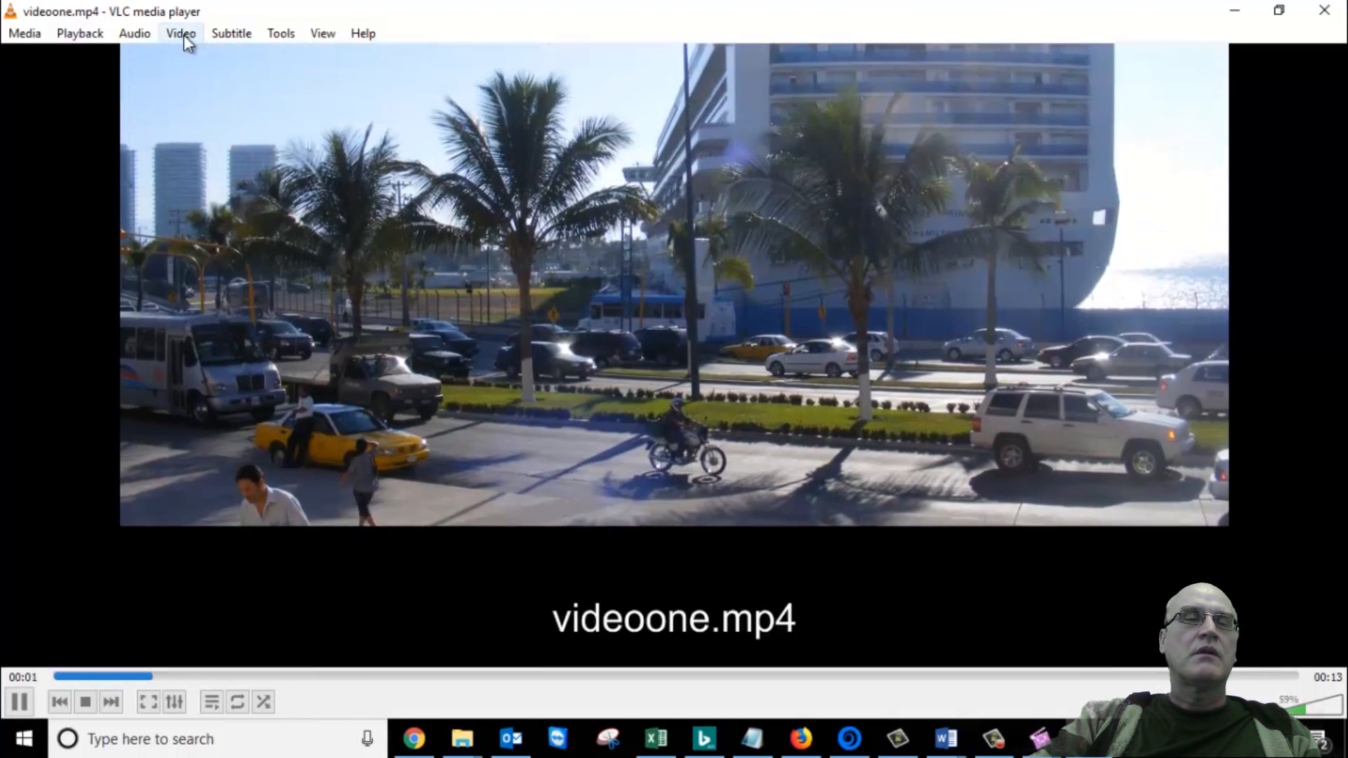
pyautogui.click(181, 35)
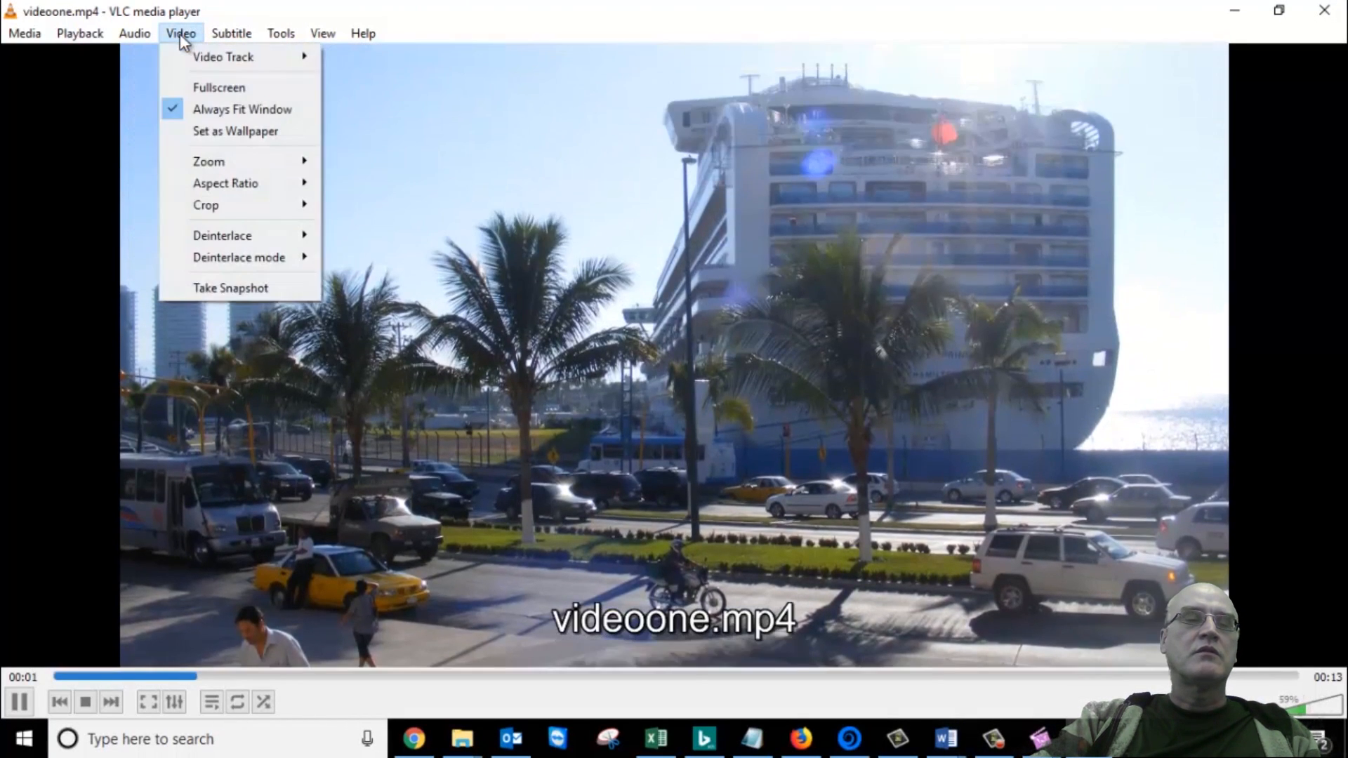
pyautogui.click(197, 87)
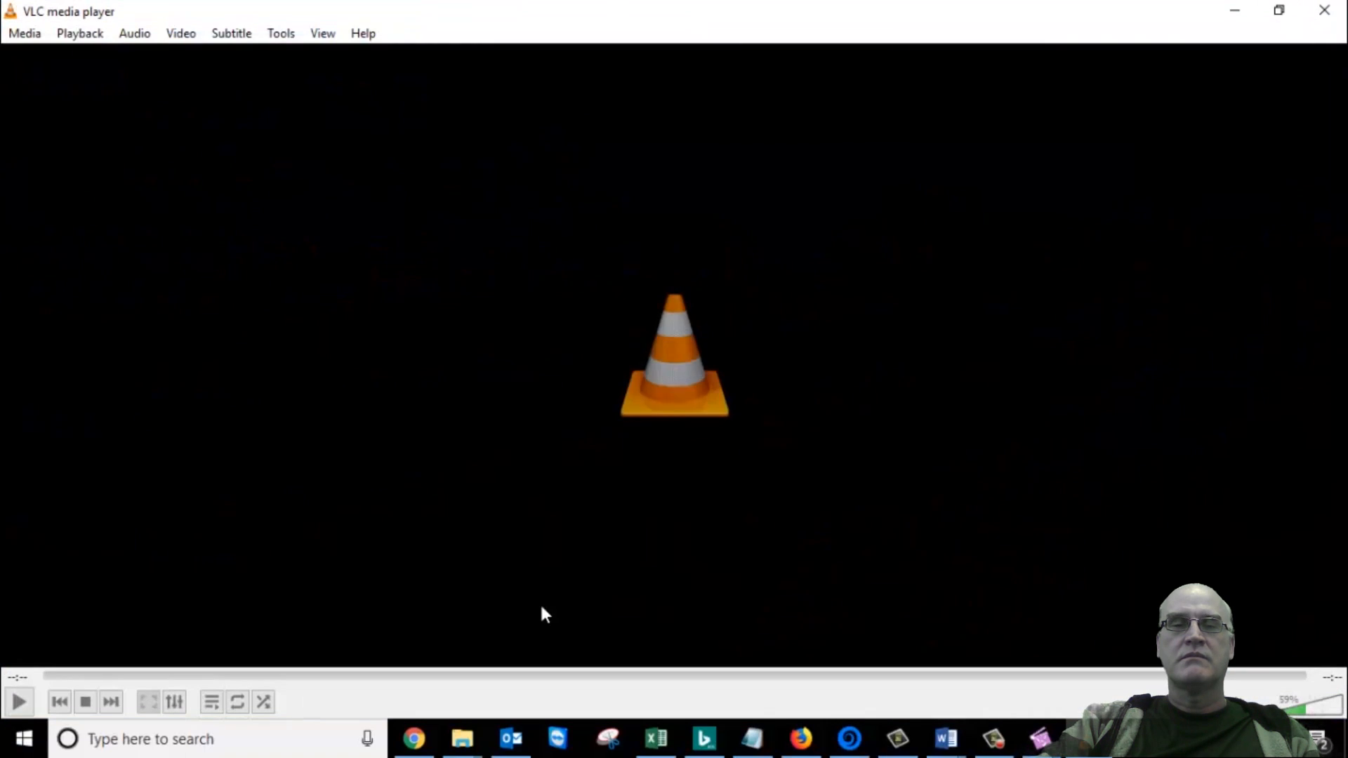
pyautogui.click(1325, 10)
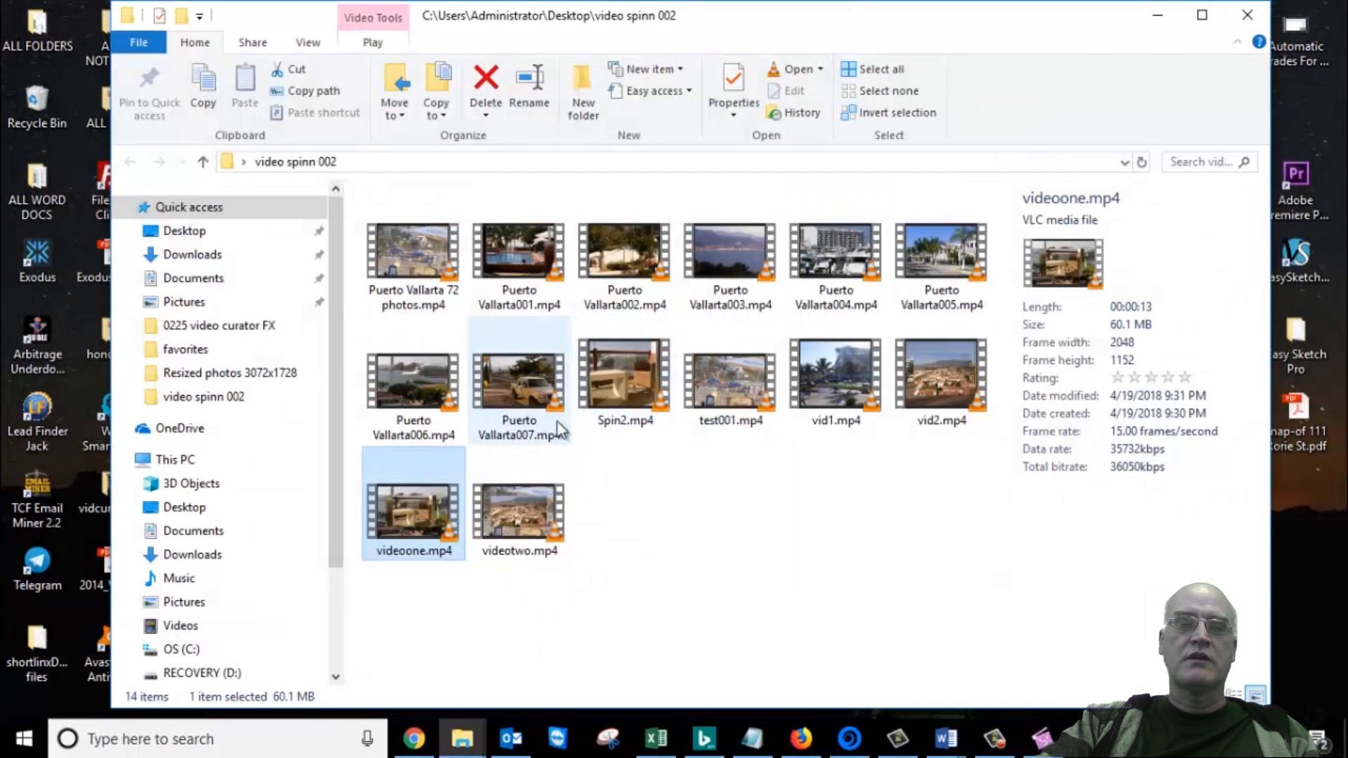
# Play videotwo.mp4 in full screen, close the media player and minimize the "video spinn 002" folder window
pyautogui.click(538, 526)
pyautogui.doubleClick(539, 527)
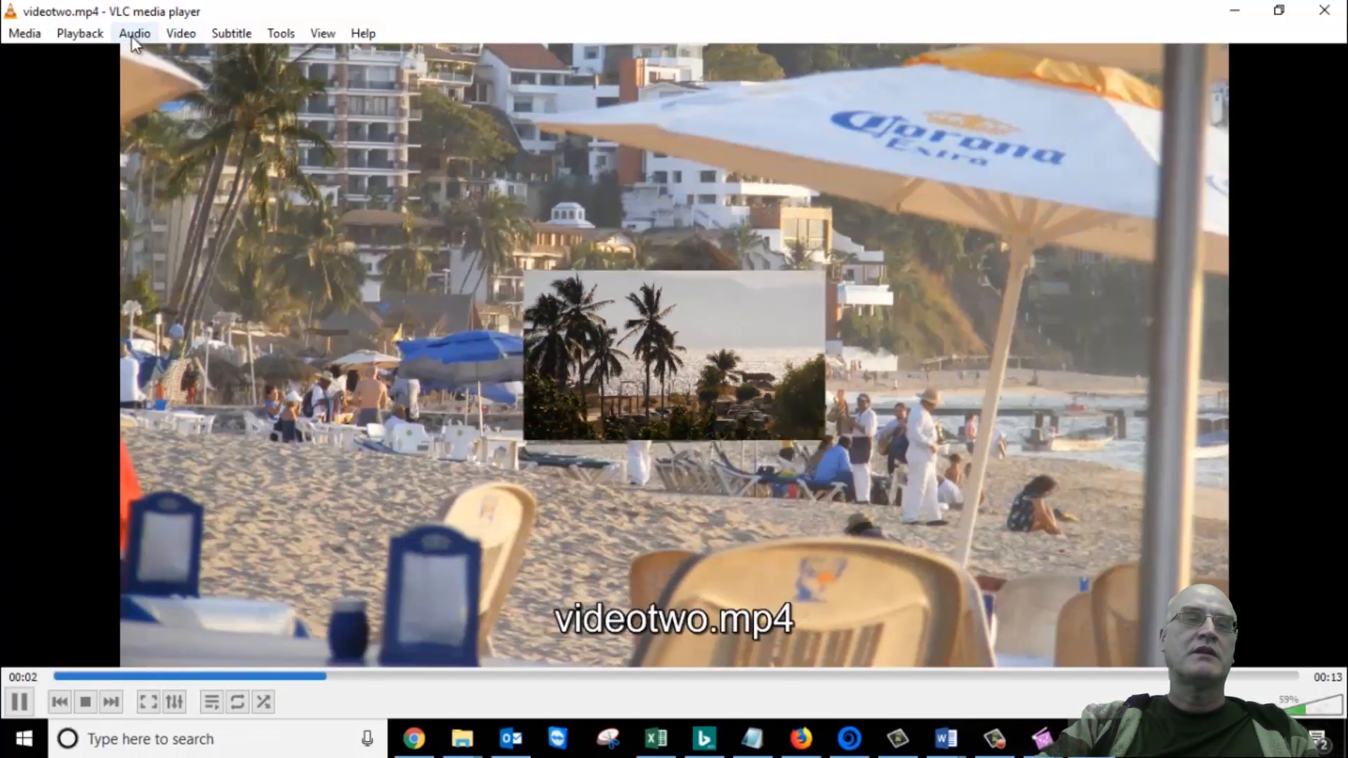
pyautogui.click(179, 34)
pyautogui.click(221, 85)
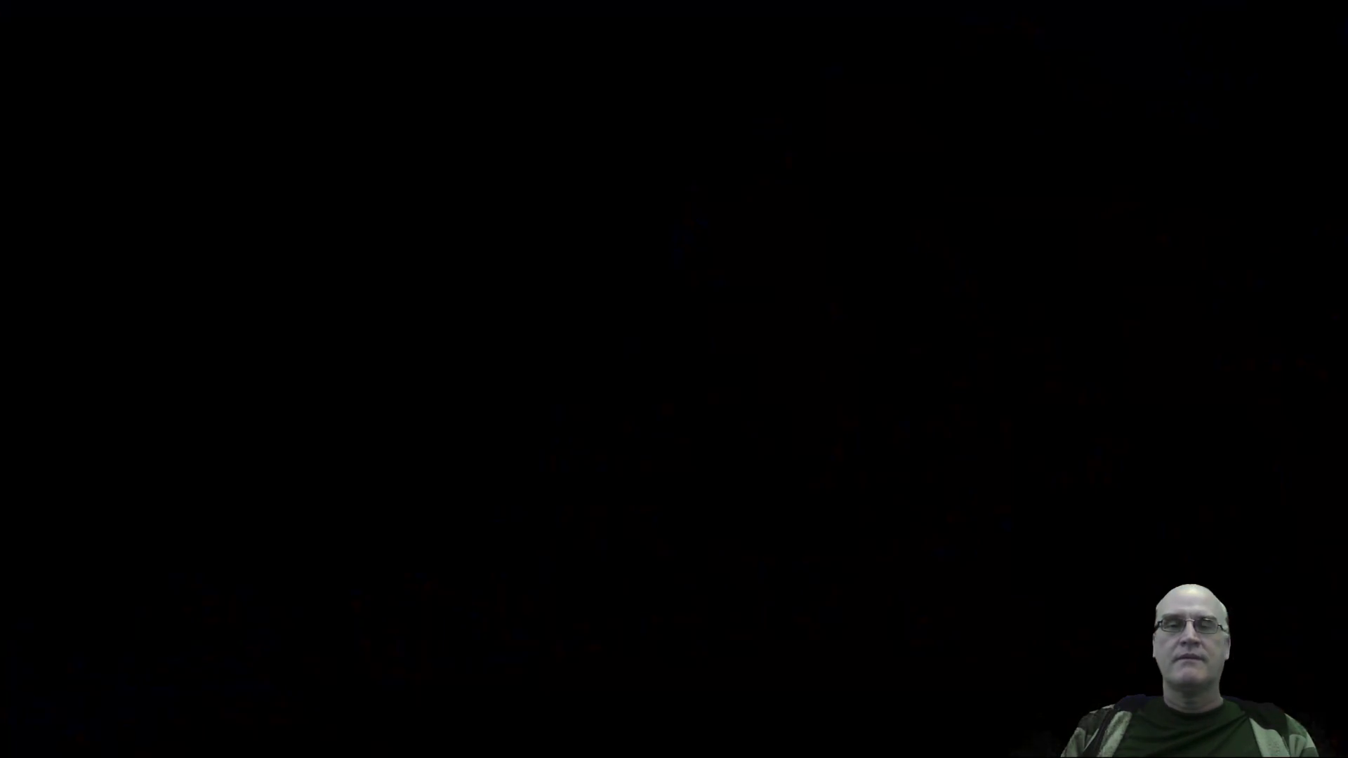
pyautogui.click(1344, 9)
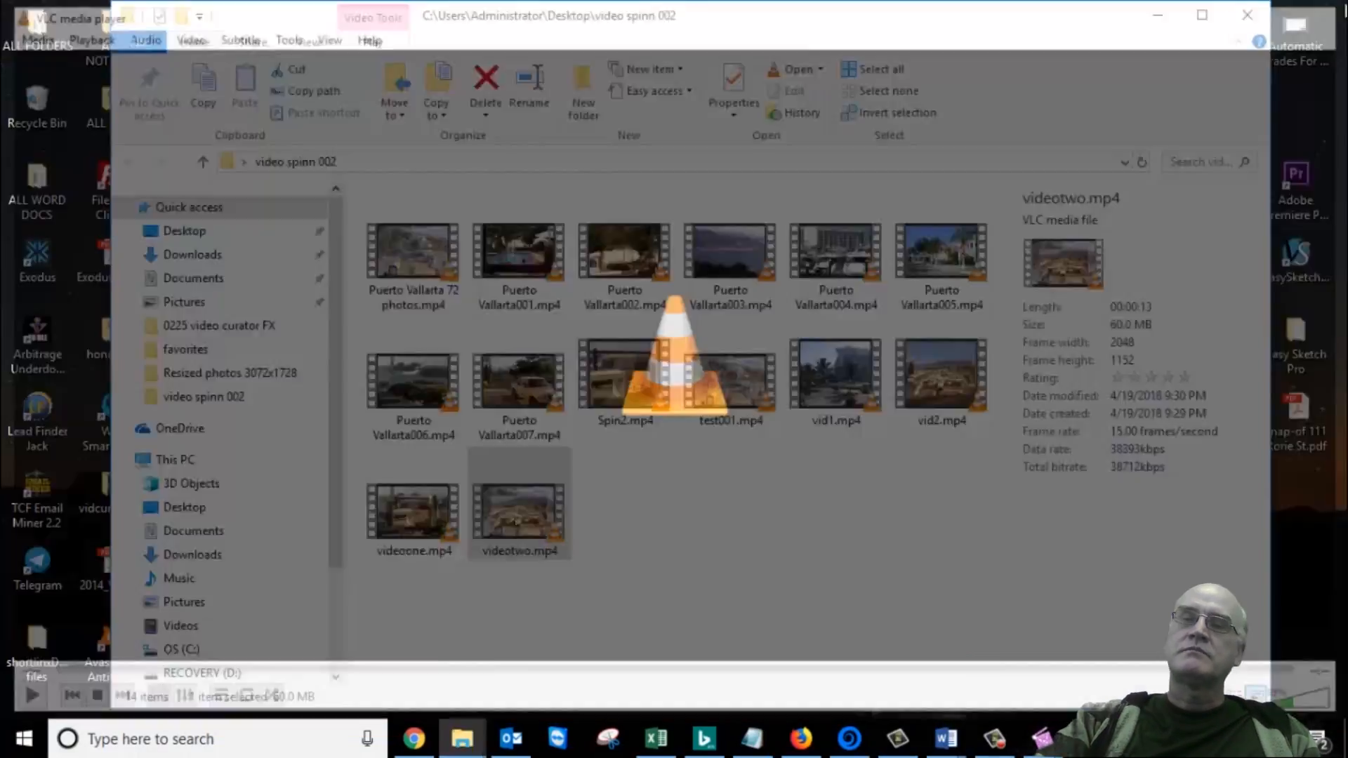
pyautogui.click(755, 613)
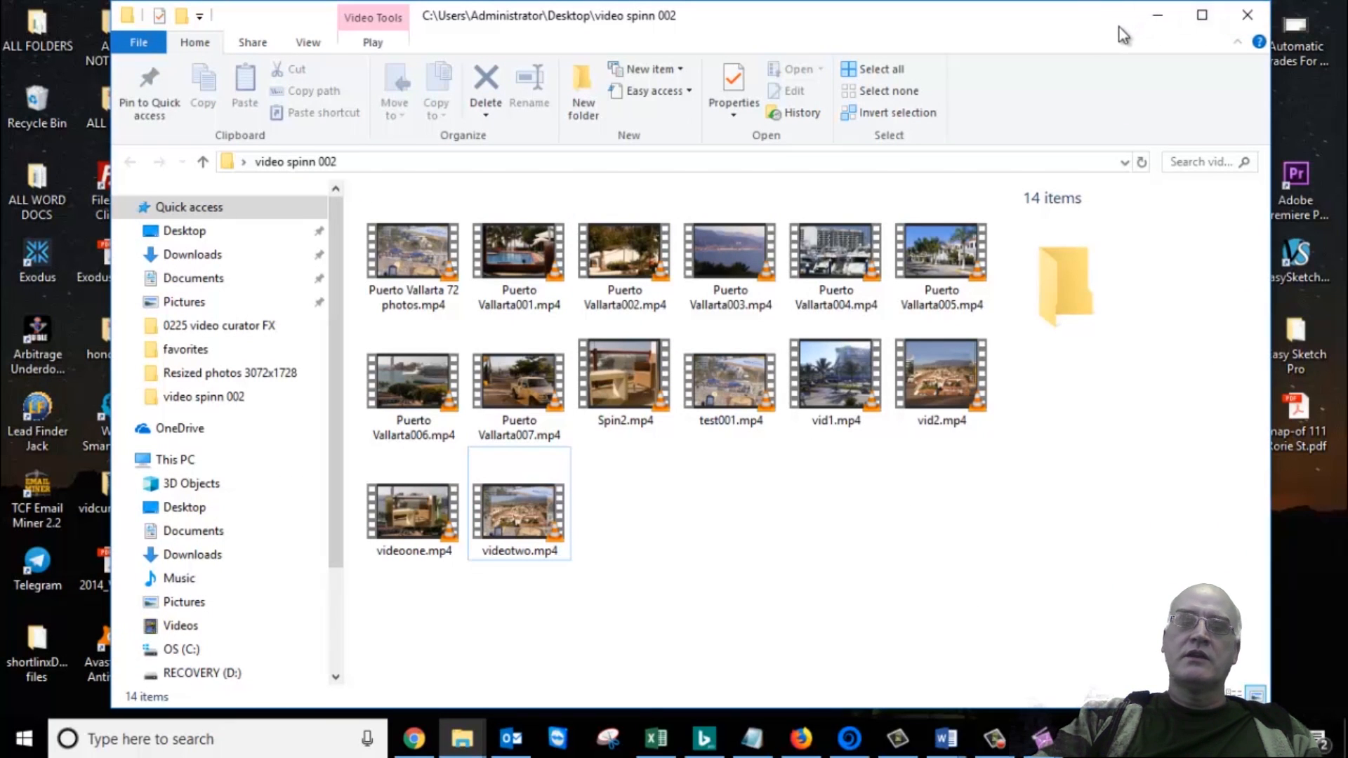
pyautogui.click(1159, 16)
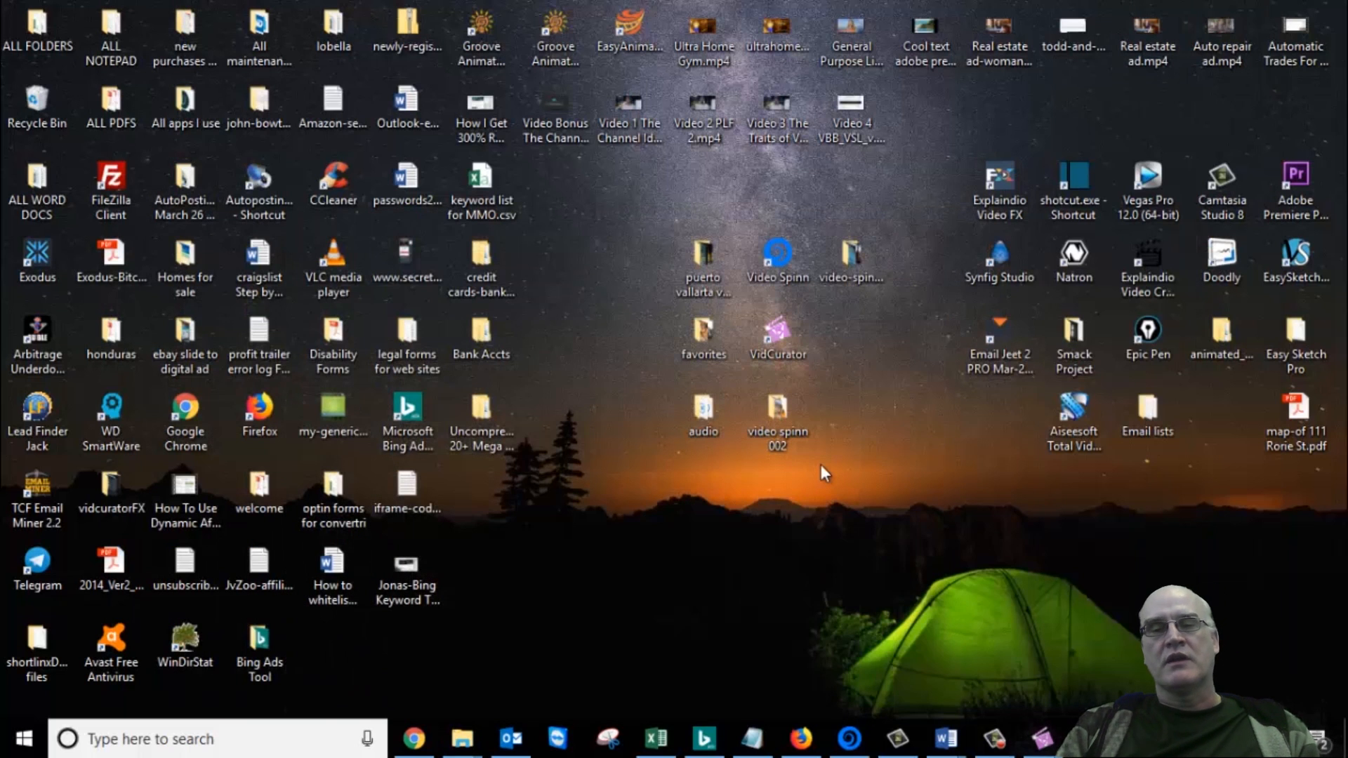